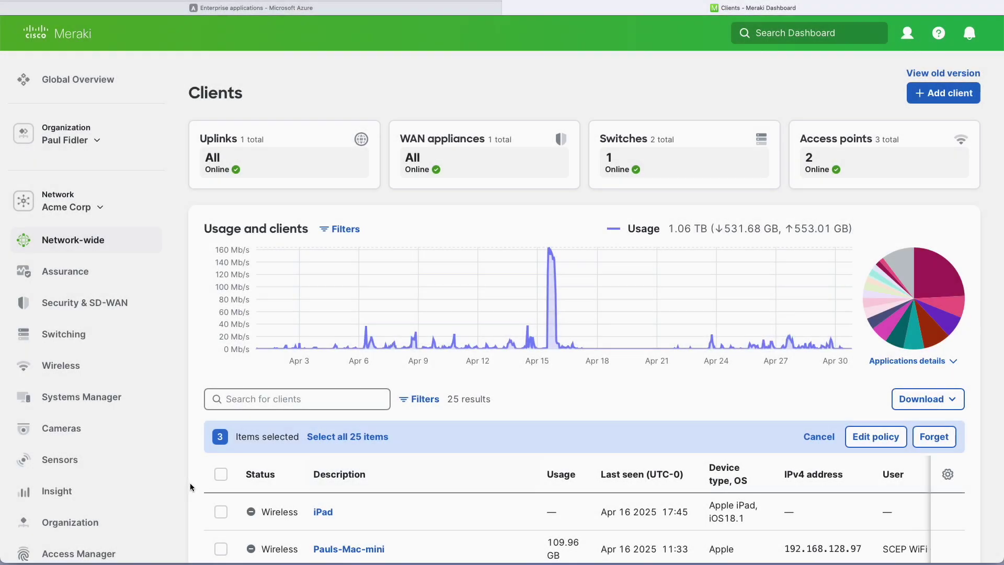
# From Access Manager Users, create a new IdP integration named 'Acme Access Manager with Entra'
pyautogui.moveTo(122, 553)
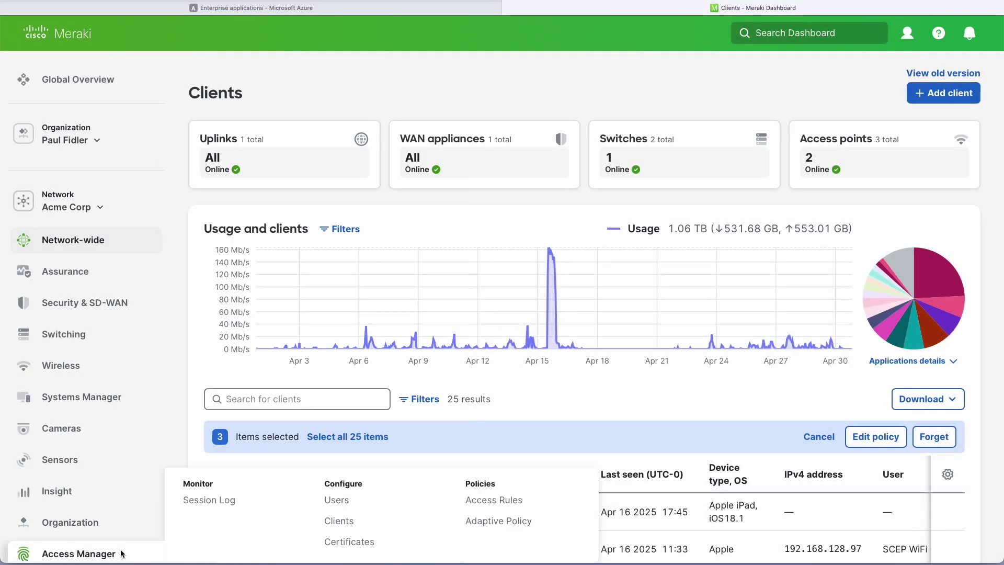
pyautogui.click(341, 503)
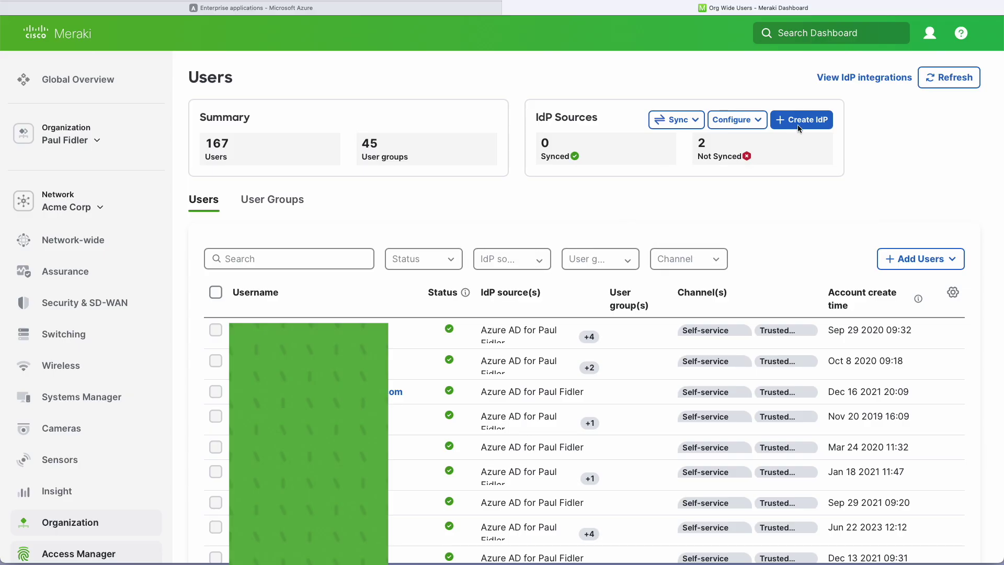
pyautogui.click(805, 120)
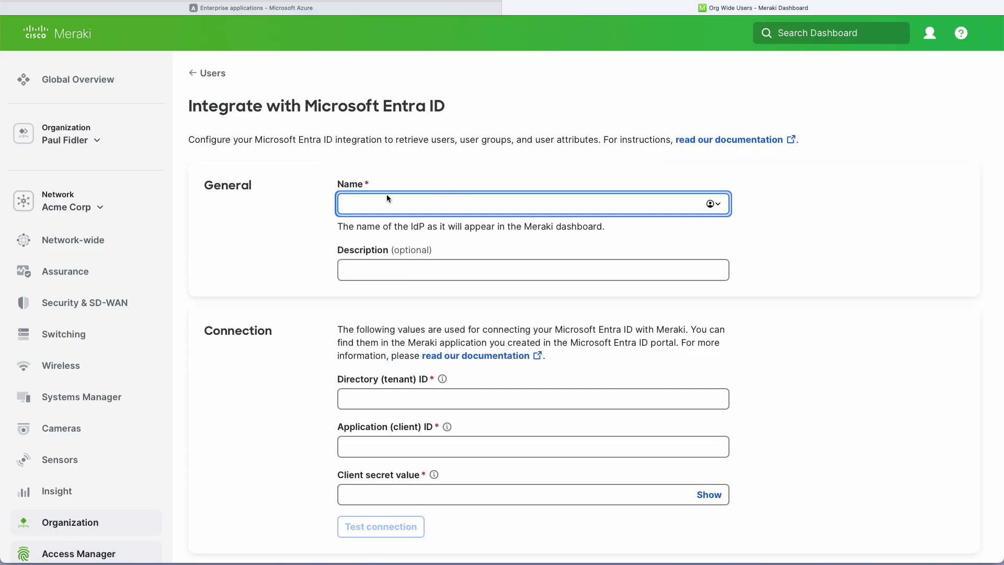
pyautogui.write('Acme Access Manager with Entra')
pyautogui.click(298, 412)
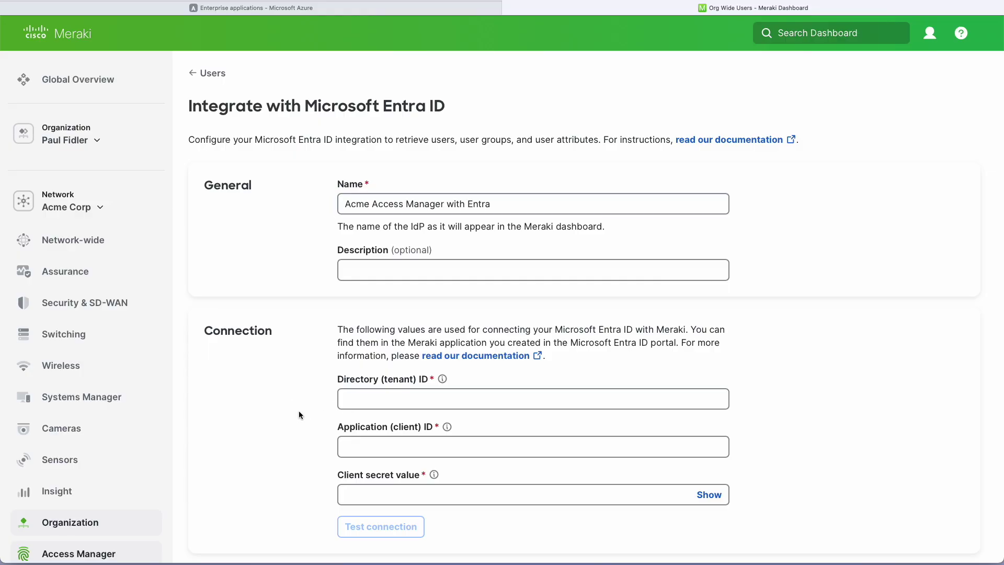
# In Azure Enterprise applications, create your own application named 'Acme Access Manager'
pyautogui.click(276, 9)
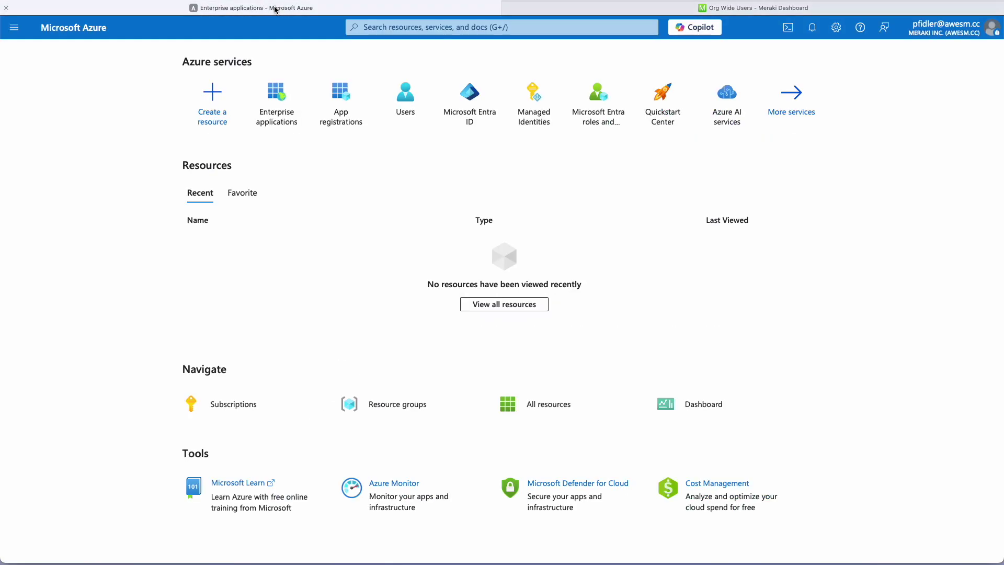
pyautogui.click(274, 98)
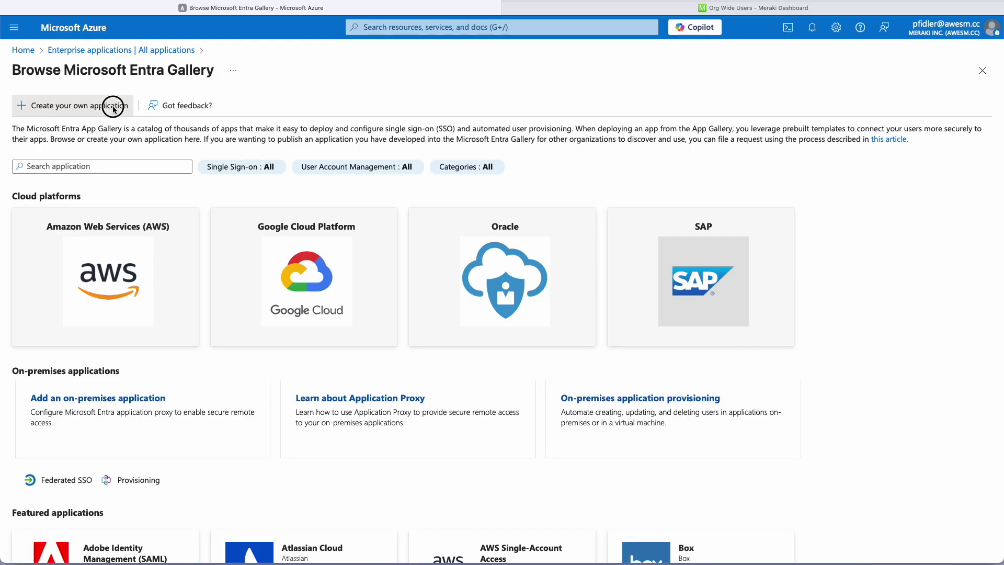
pyautogui.click(113, 107)
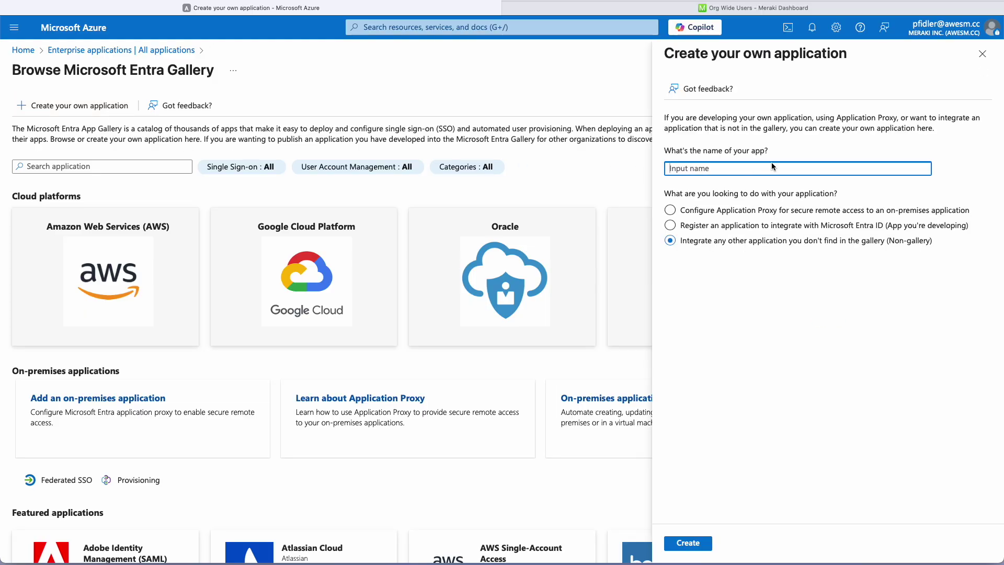
pyautogui.write('Acme Access Manager')
pyautogui.click(689, 545)
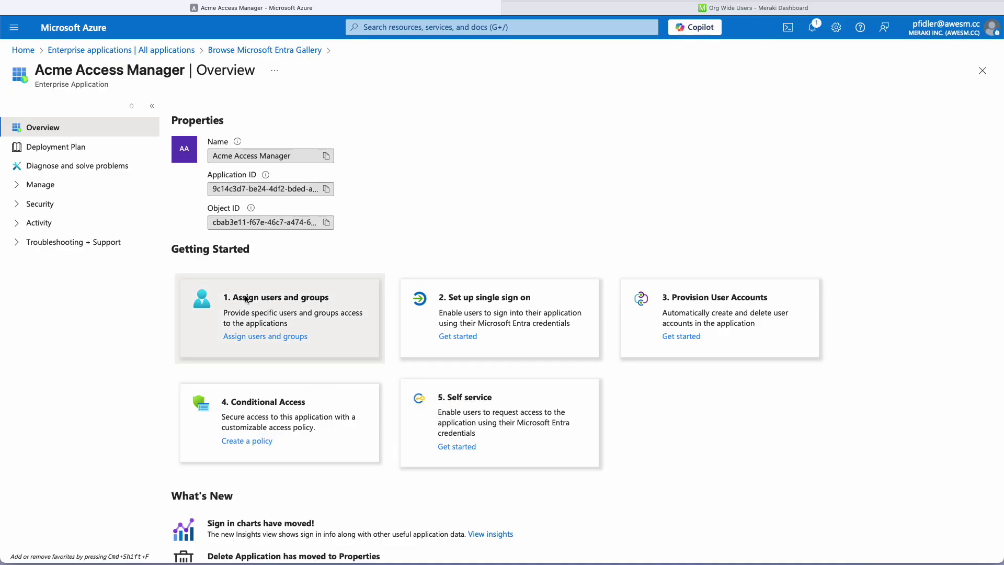
# Under Users and groups, search for the user by name and assign them to the app
pyautogui.click(31, 184)
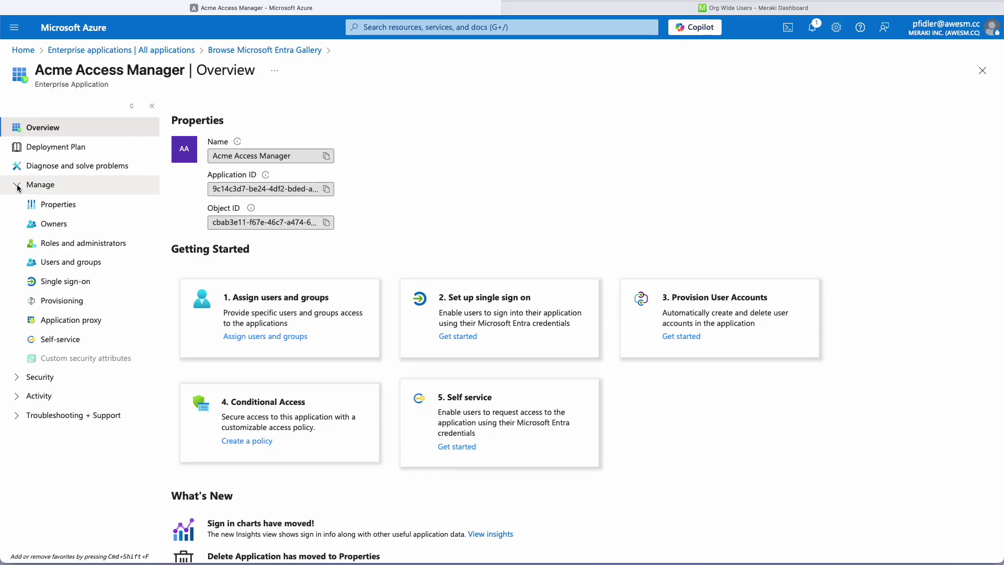
pyautogui.click(58, 262)
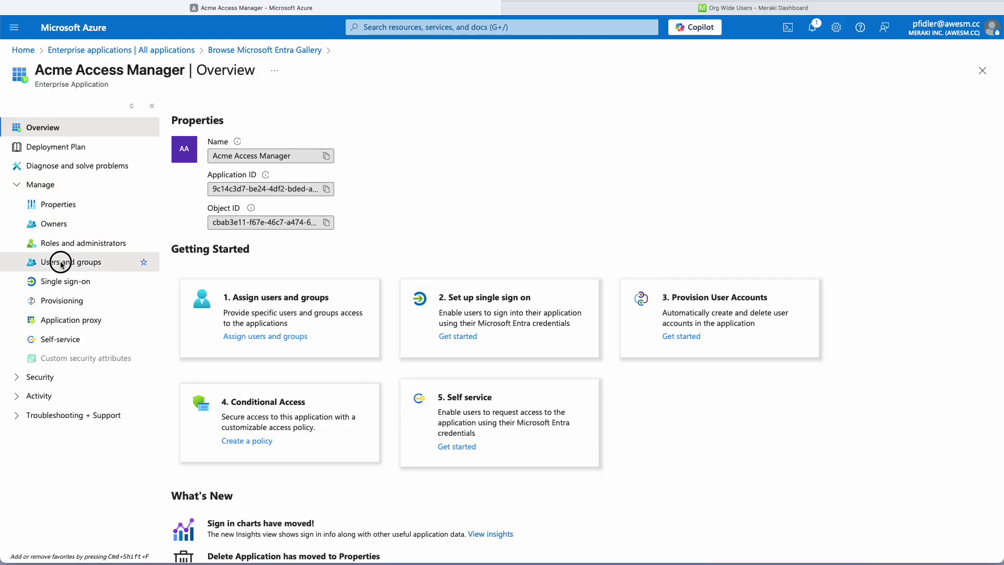
pyautogui.click(216, 106)
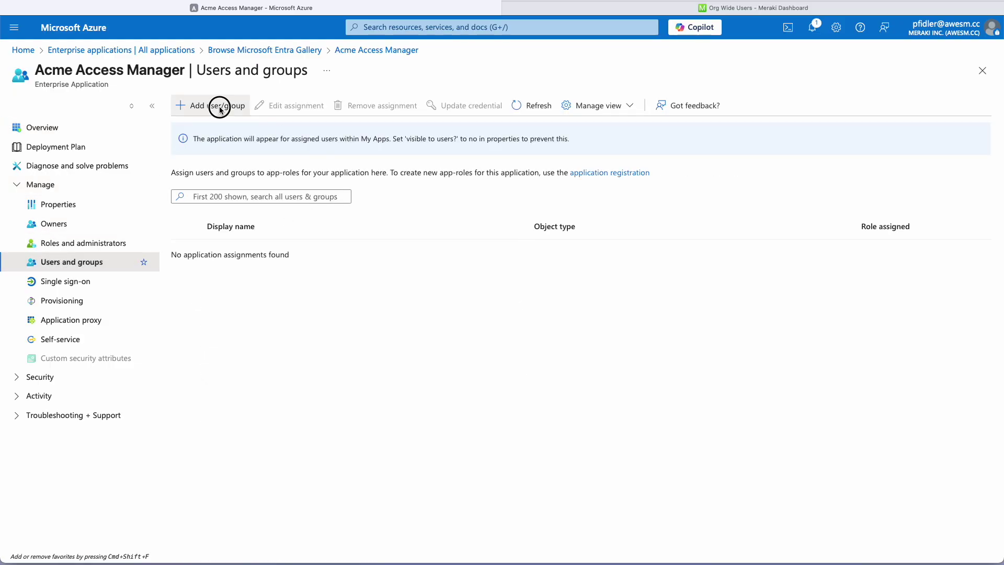
pyautogui.click(44, 189)
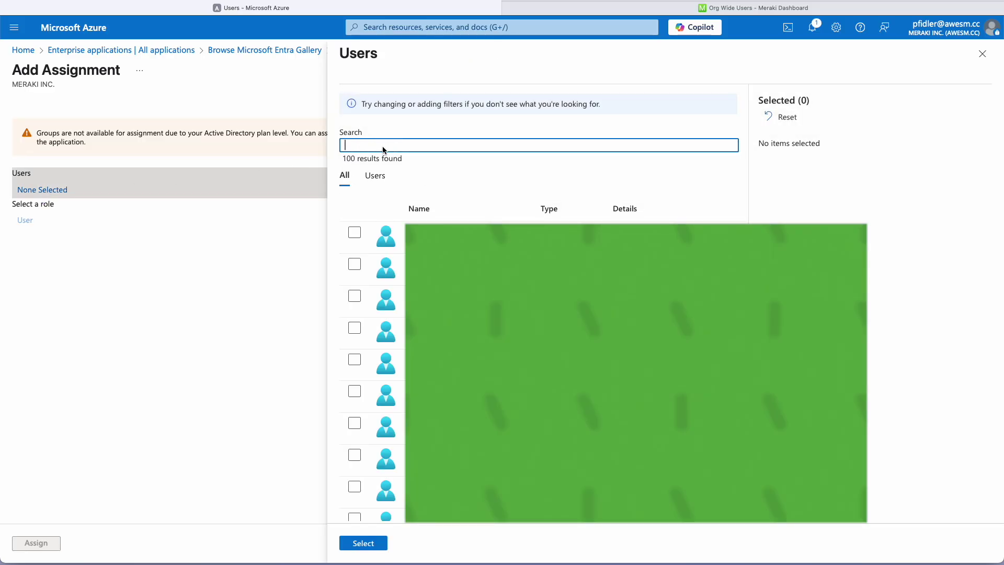
pyautogui.click(354, 231)
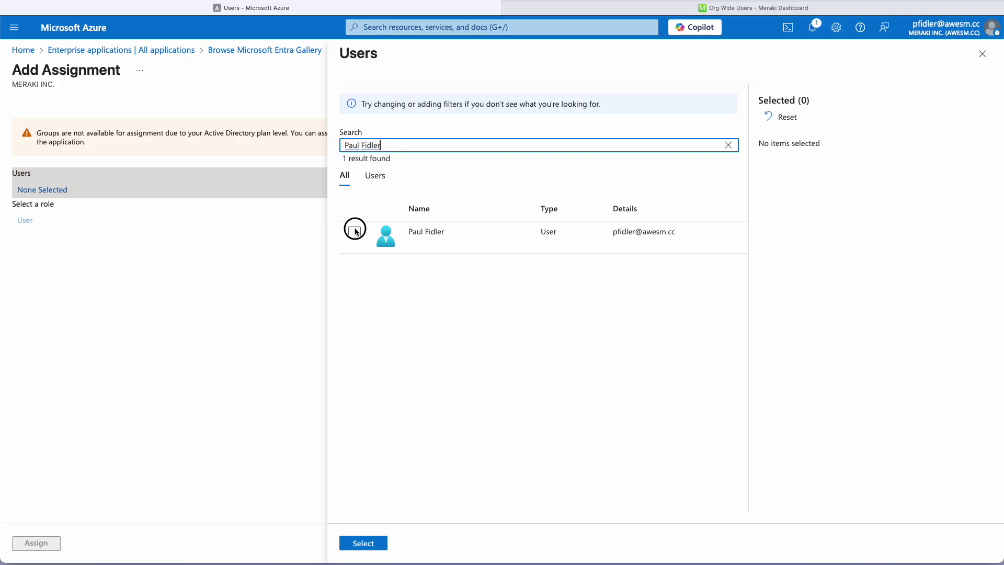
pyautogui.click(365, 544)
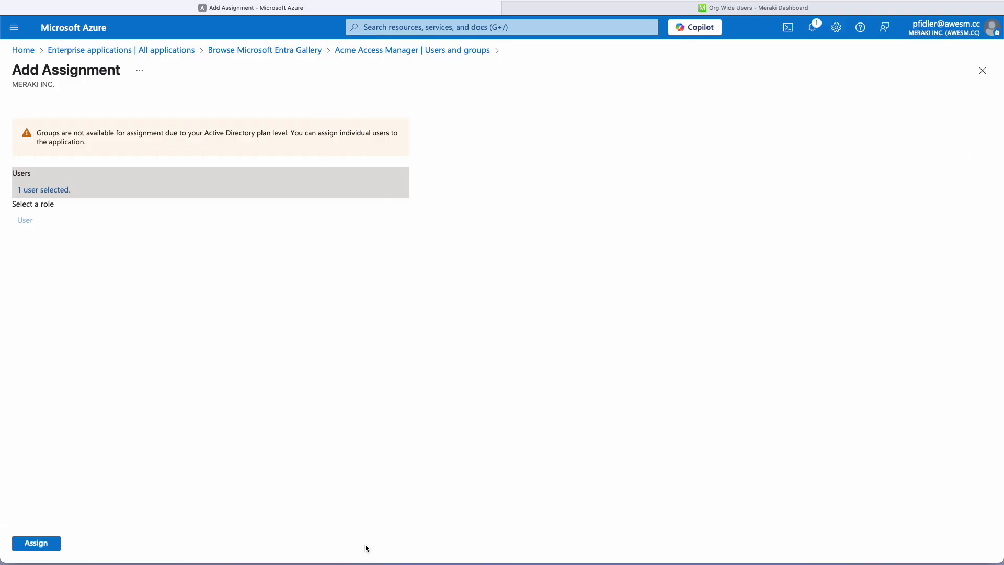
pyautogui.click(34, 543)
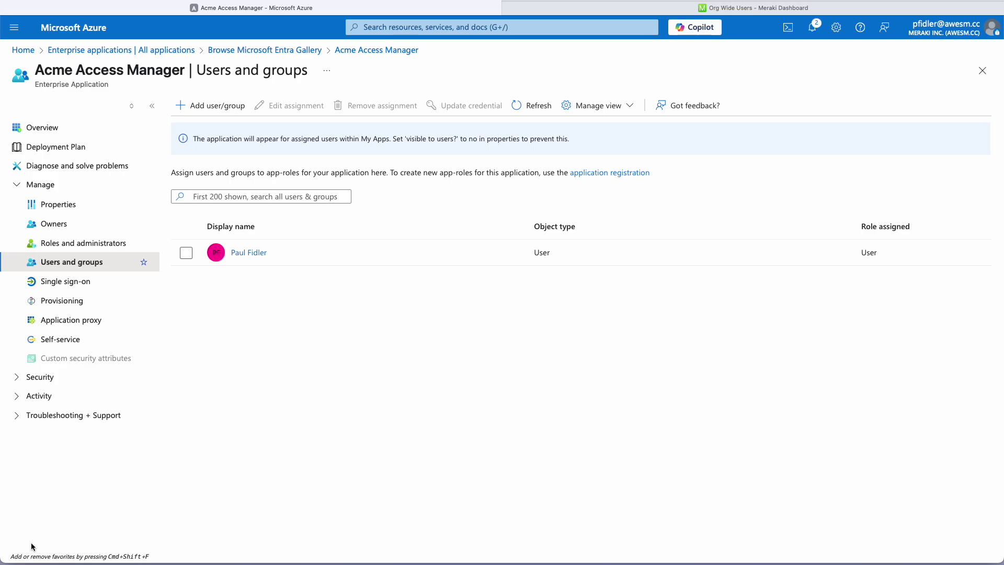
# Open the Acme Access Manager entry under App registrations > All applications to view its IDs
pyautogui.click(17, 377)
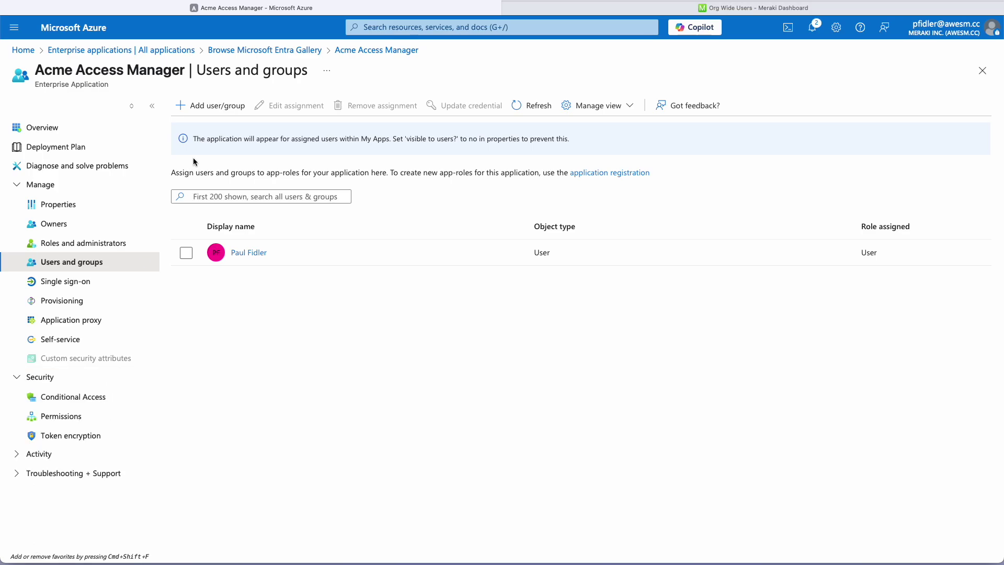
pyautogui.click(23, 50)
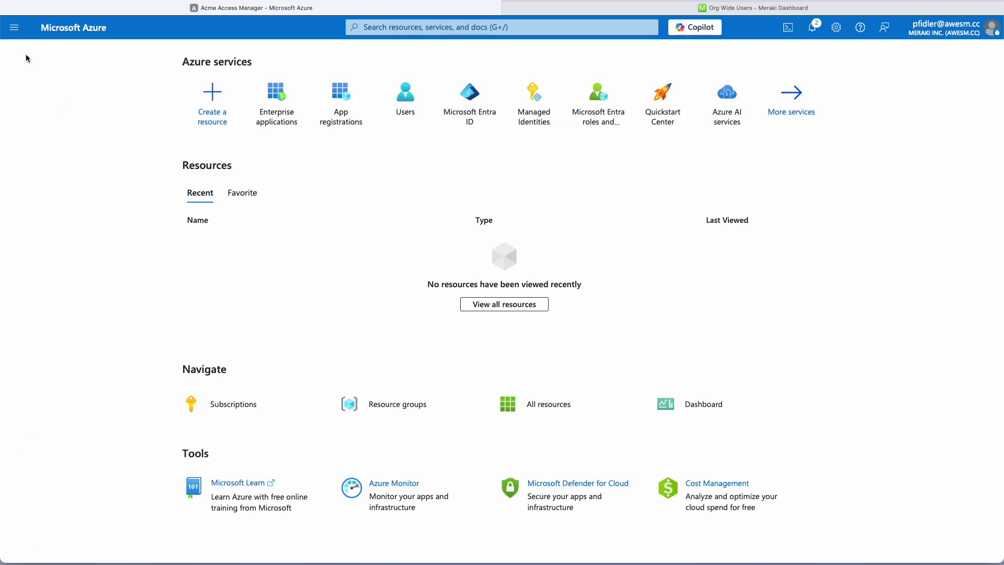
pyautogui.click(339, 102)
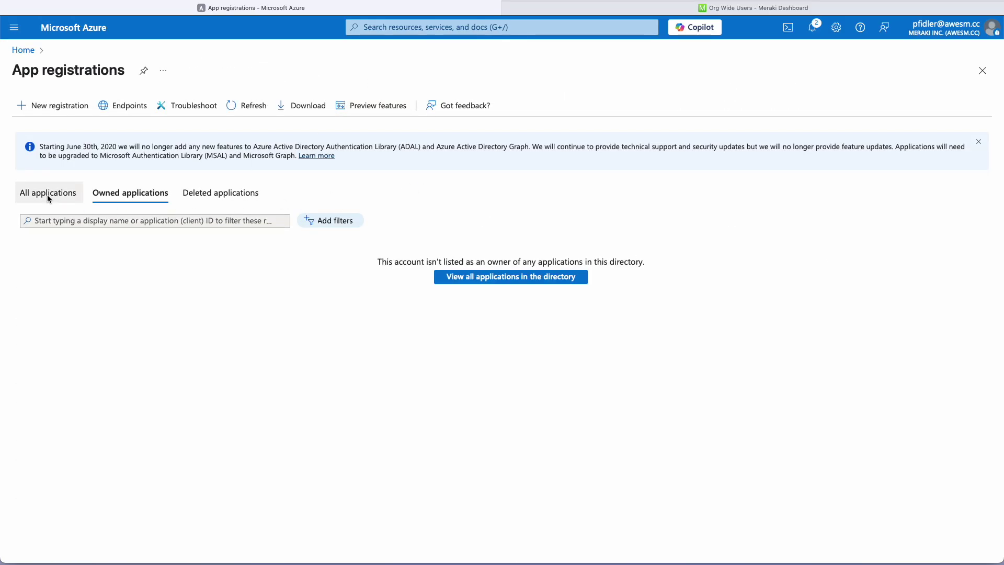
pyautogui.click(48, 197)
pyautogui.click(78, 288)
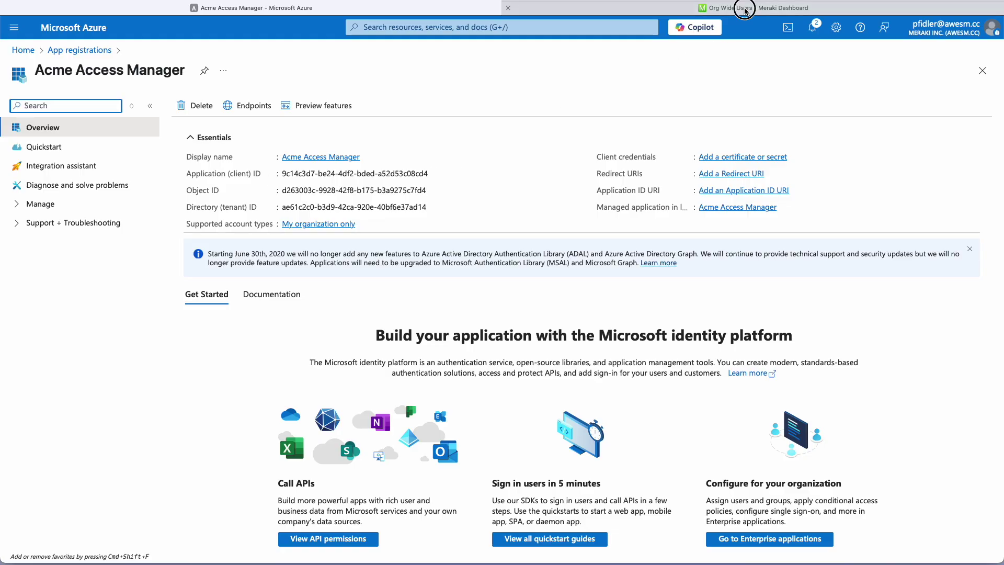
pyautogui.click(741, 9)
# Copy the app's Directory (tenant) ID from Azure into Meraki's Directory (tenant) ID field
pyautogui.scroll(-3, 401, 326)
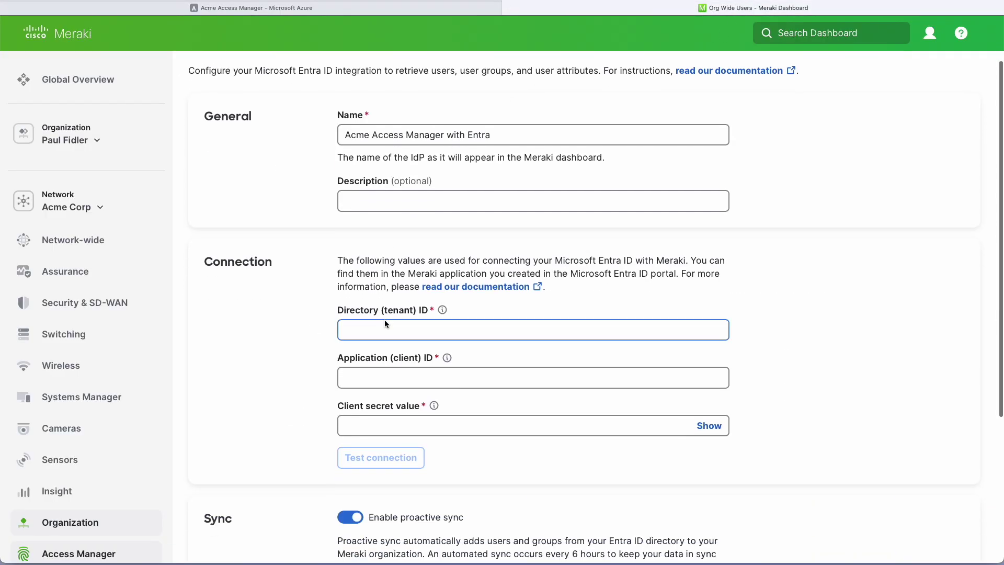
pyautogui.click(398, 328)
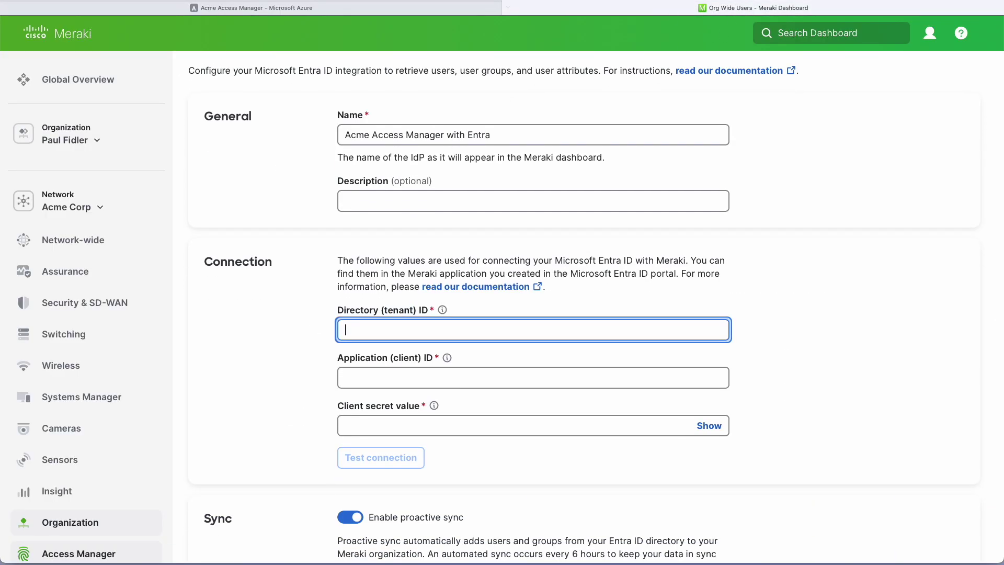
pyautogui.click(392, 11)
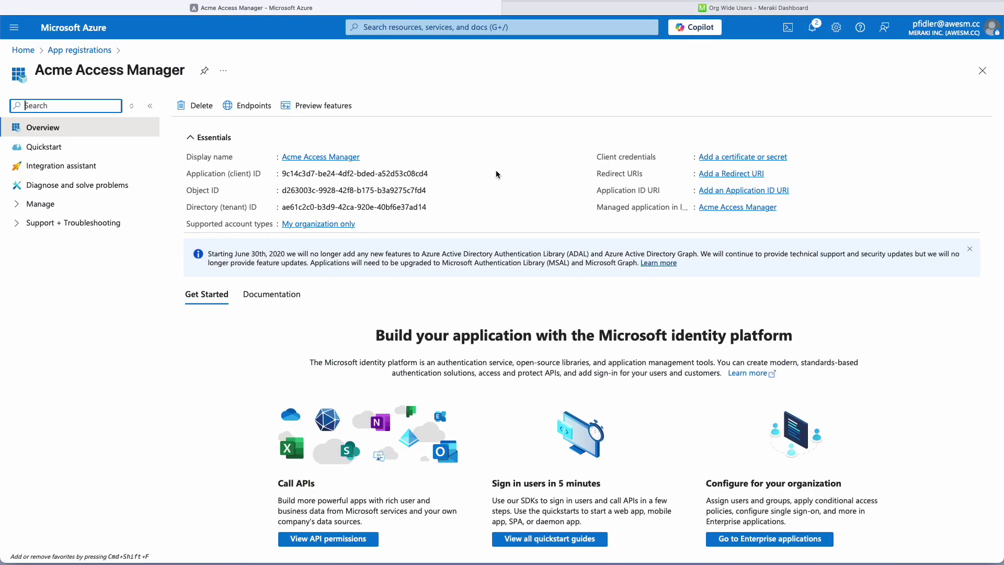
pyautogui.click(434, 208)
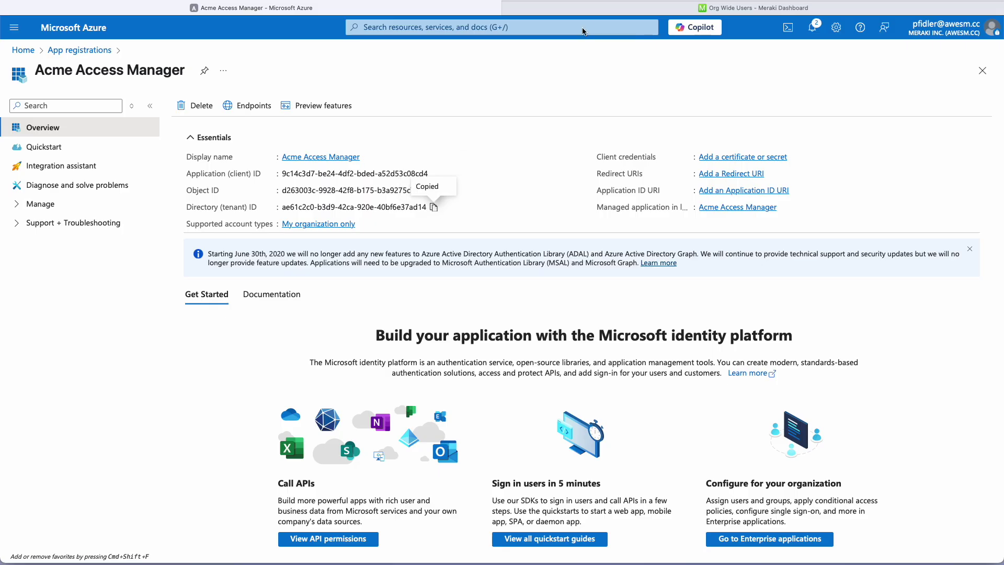
pyautogui.click(596, 8)
pyautogui.press('super+v')
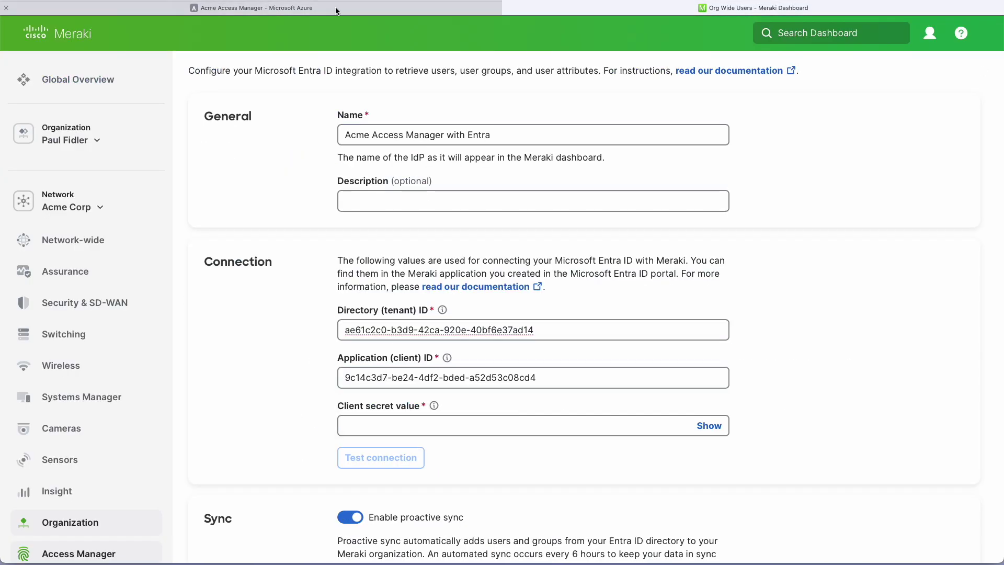
pyautogui.click(336, 10)
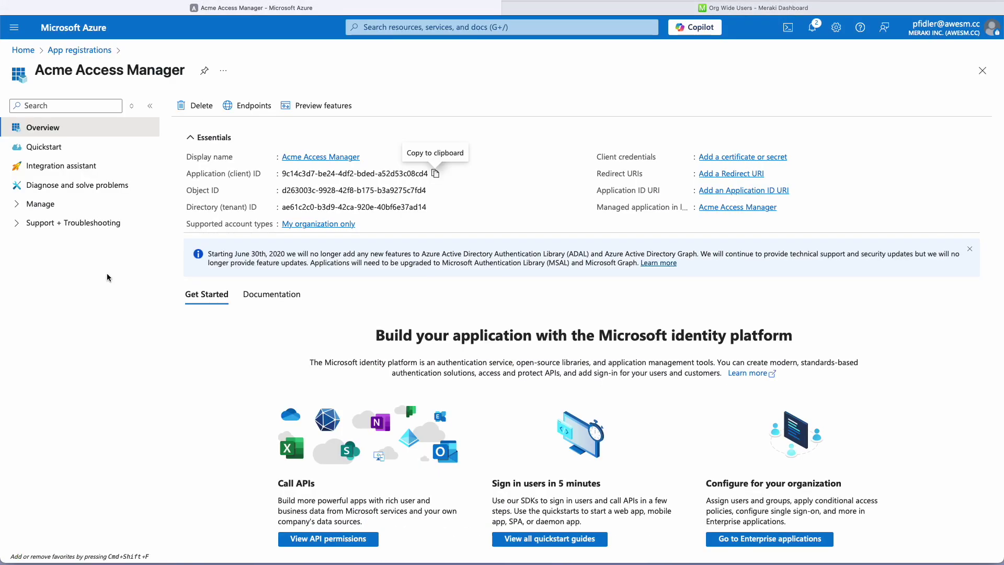
# Add a client secret described 'Acme Access Manager 2025' under Certificates & secrets and copy its value
pyautogui.click(17, 207)
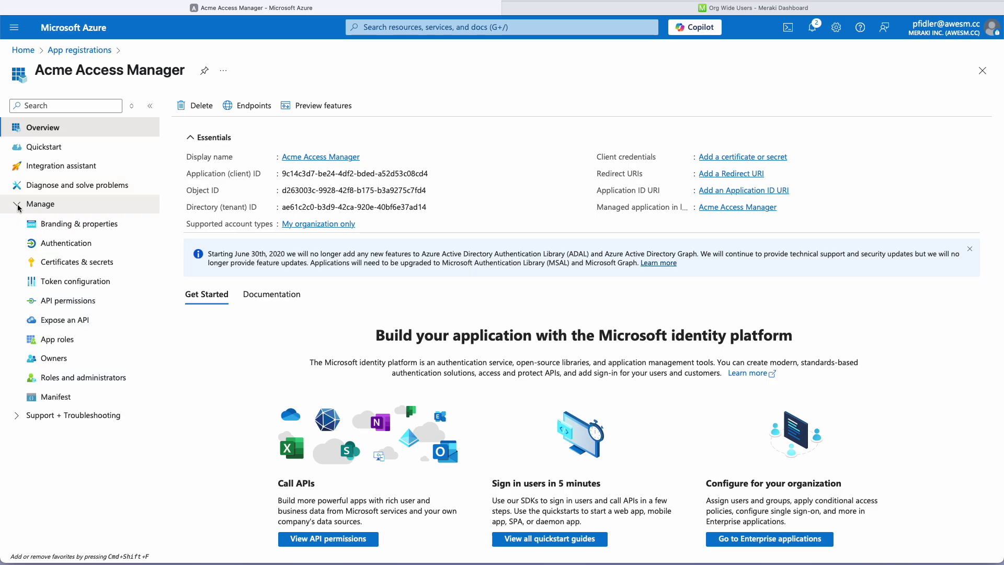
pyautogui.click(63, 265)
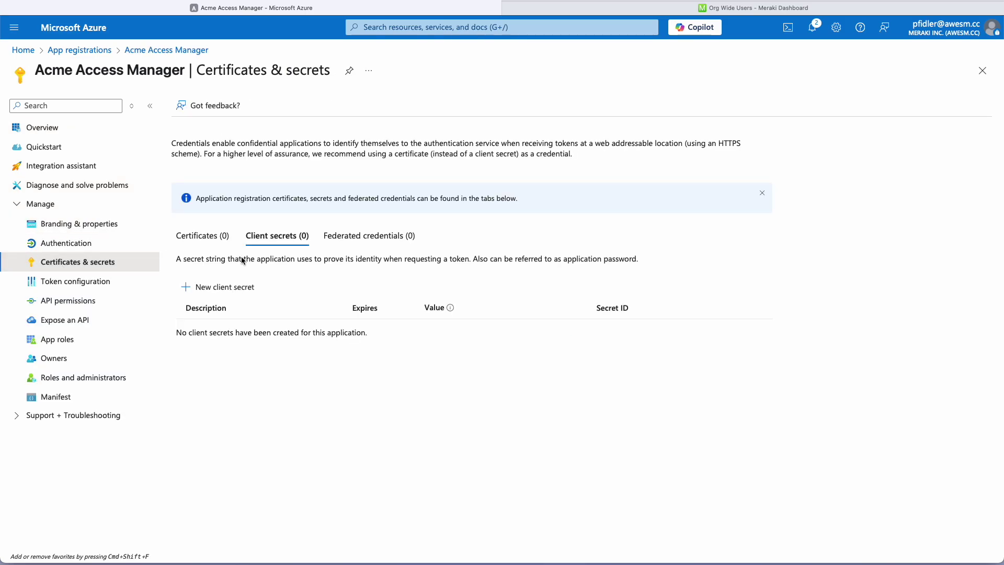
pyautogui.click(224, 287)
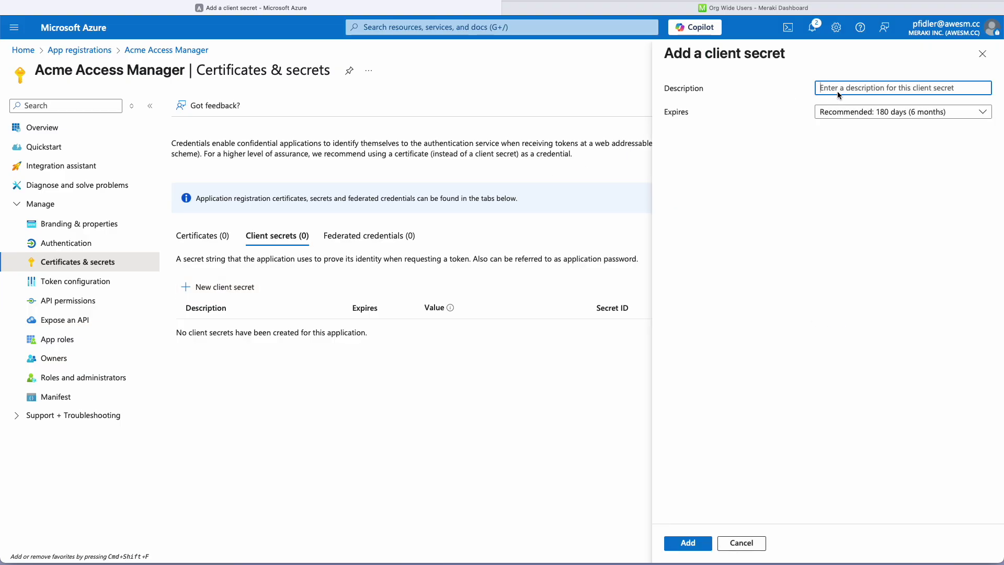
pyautogui.write('Acme Access Manager')
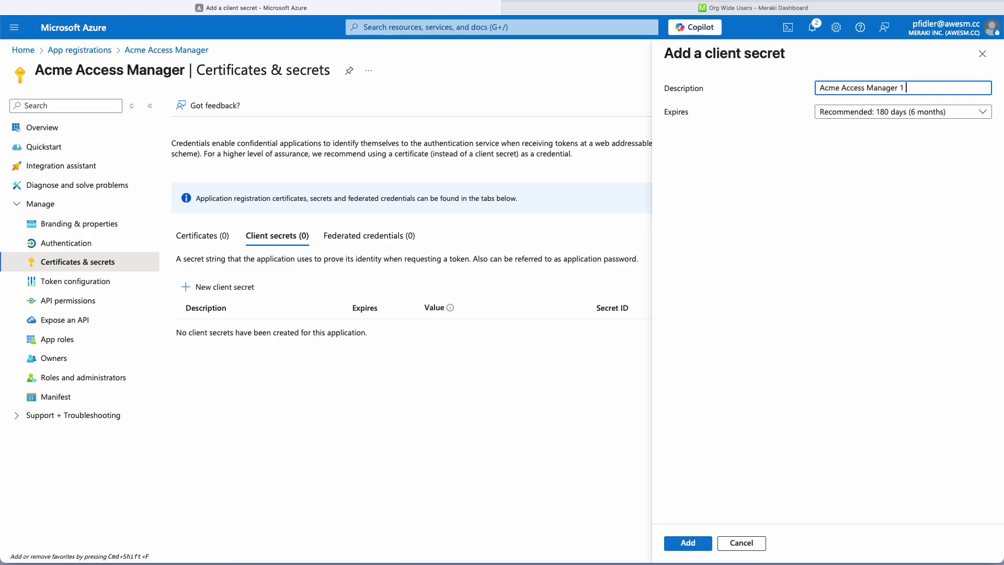
pyautogui.write(' 25')
pyautogui.press('BackSpace')
pyautogui.click(687, 546)
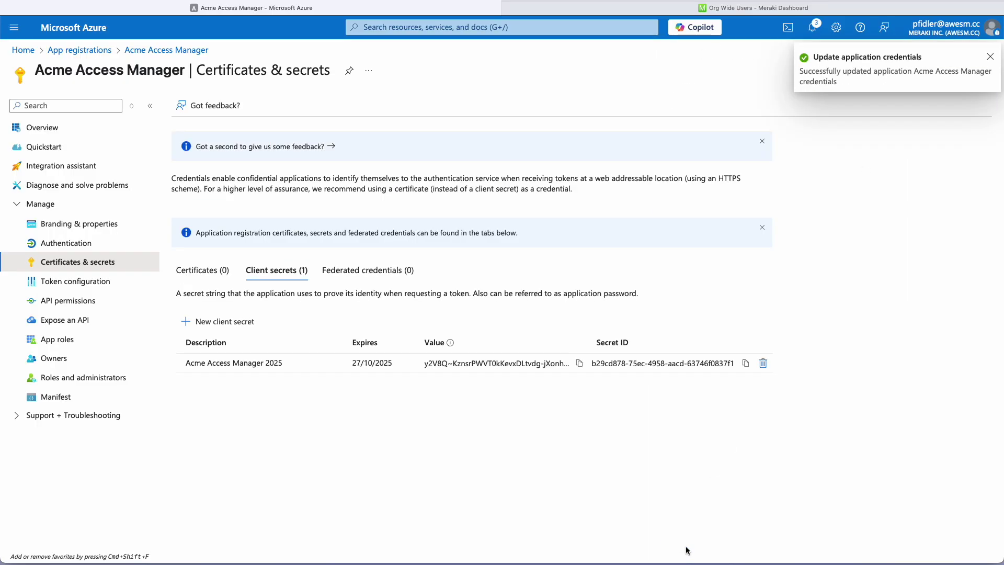
pyautogui.click(579, 364)
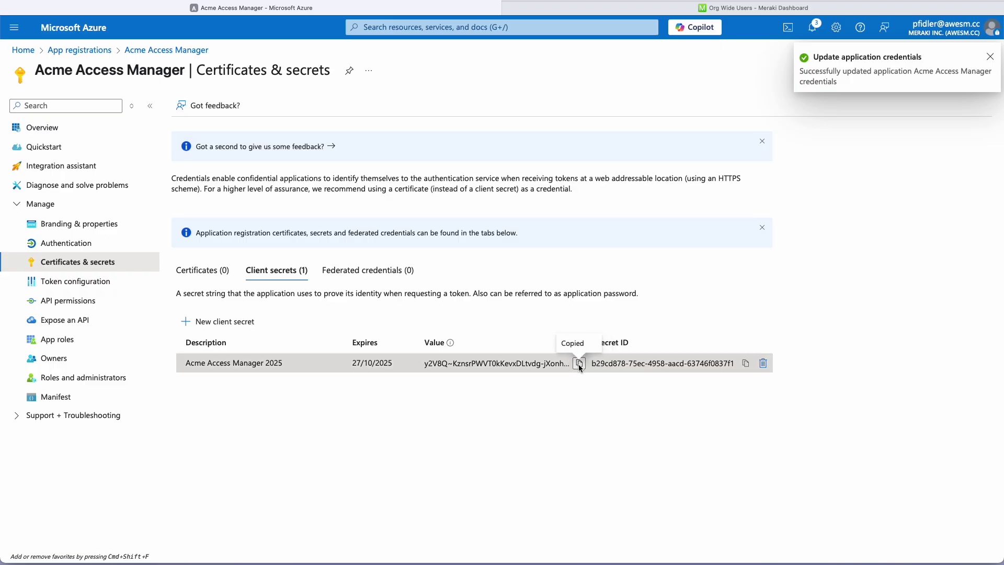
# Paste the copied secret into Meraki's Client secret value field
pyautogui.click(727, 7)
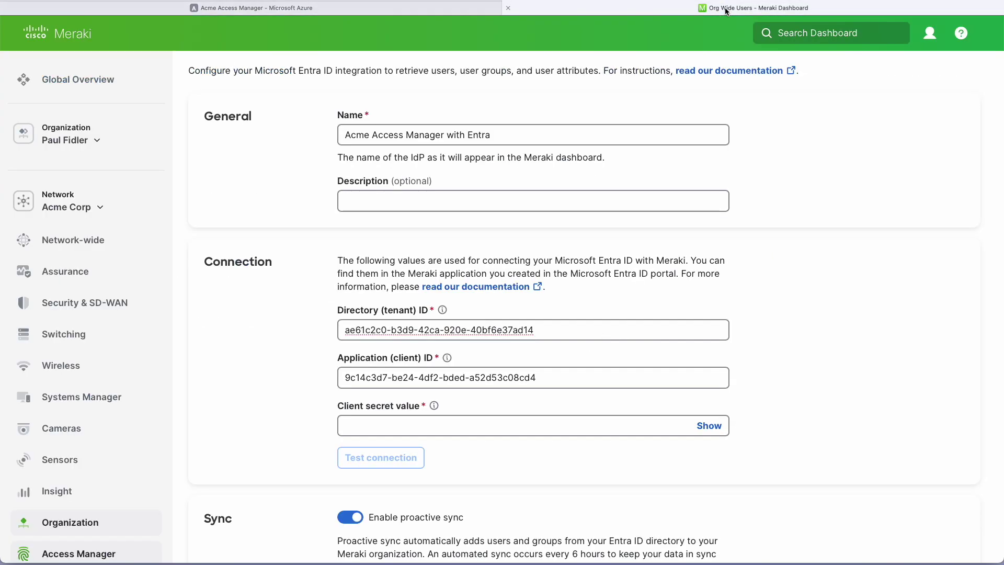
pyautogui.click(366, 427)
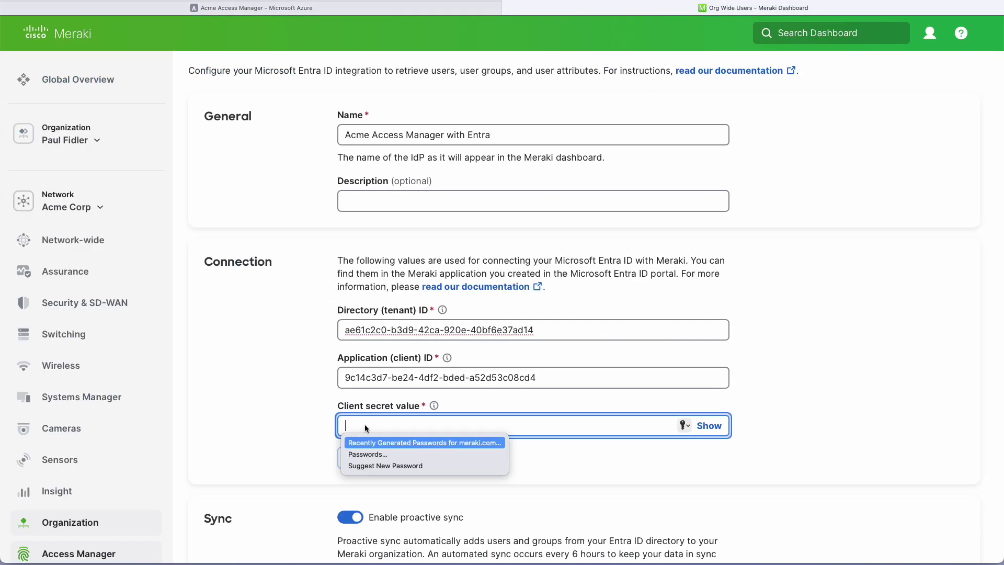
pyautogui.press('super+v')
pyautogui.click(851, 292)
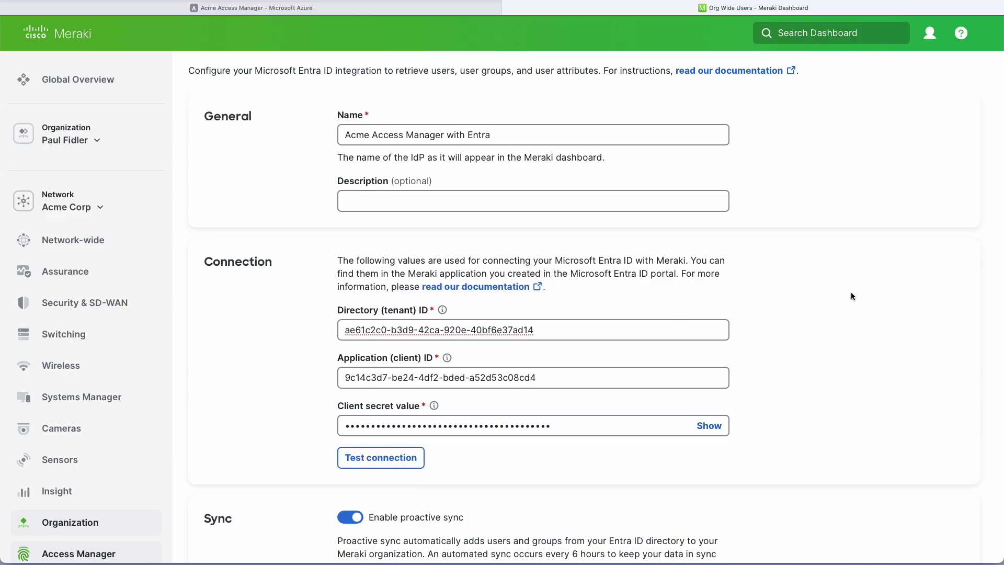
pyautogui.scroll(-2, 851, 293)
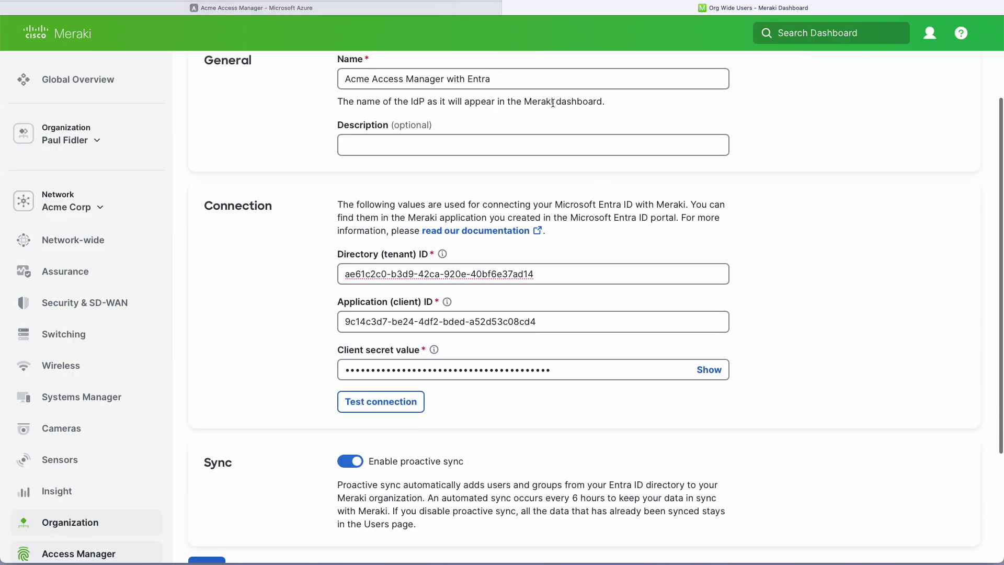
pyautogui.click(422, 9)
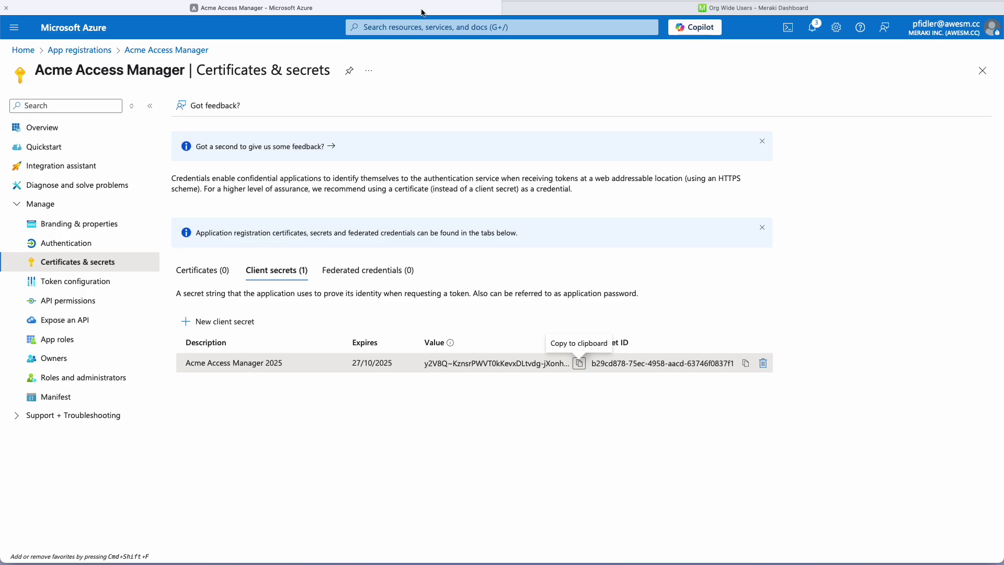
# Add the Microsoft Graph application permission Directory.Read.All, filtering for 'directory.read.all'
pyautogui.click(74, 305)
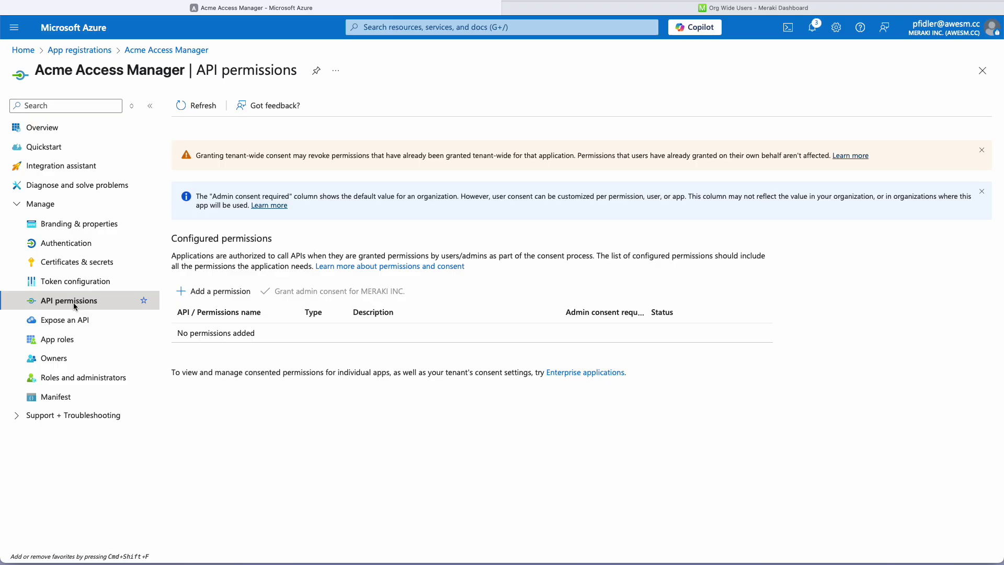
pyautogui.click(211, 294)
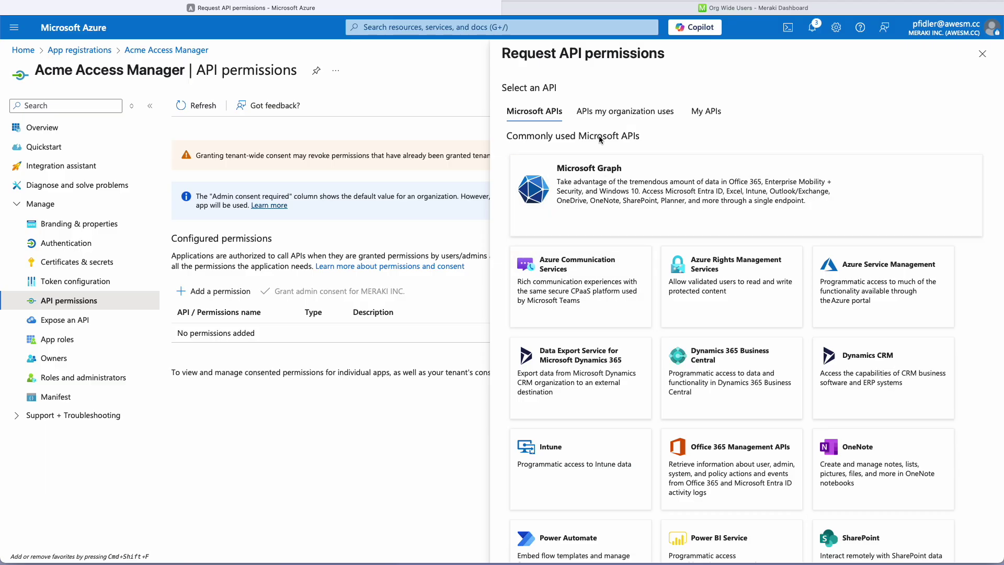
pyautogui.click(600, 180)
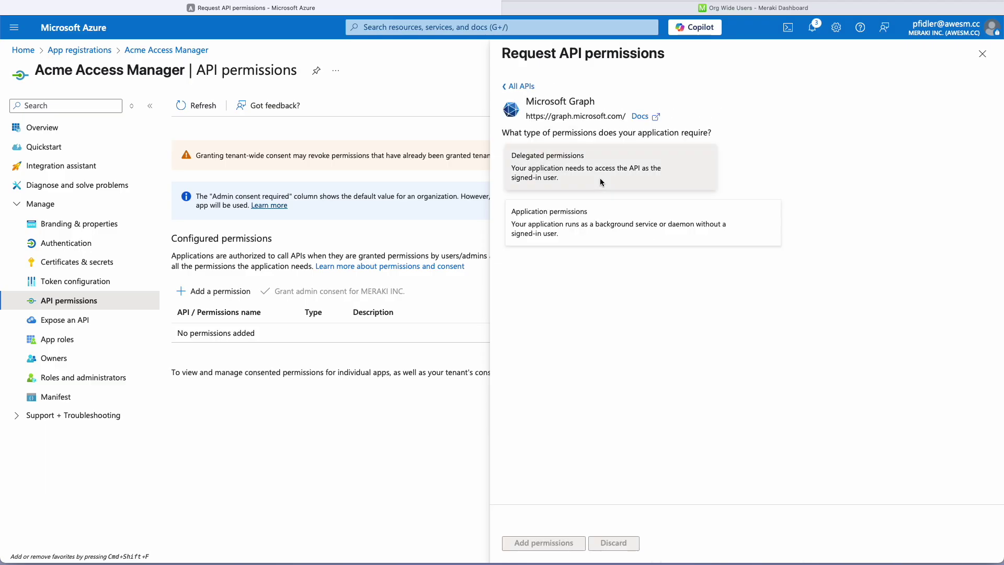
pyautogui.click(564, 215)
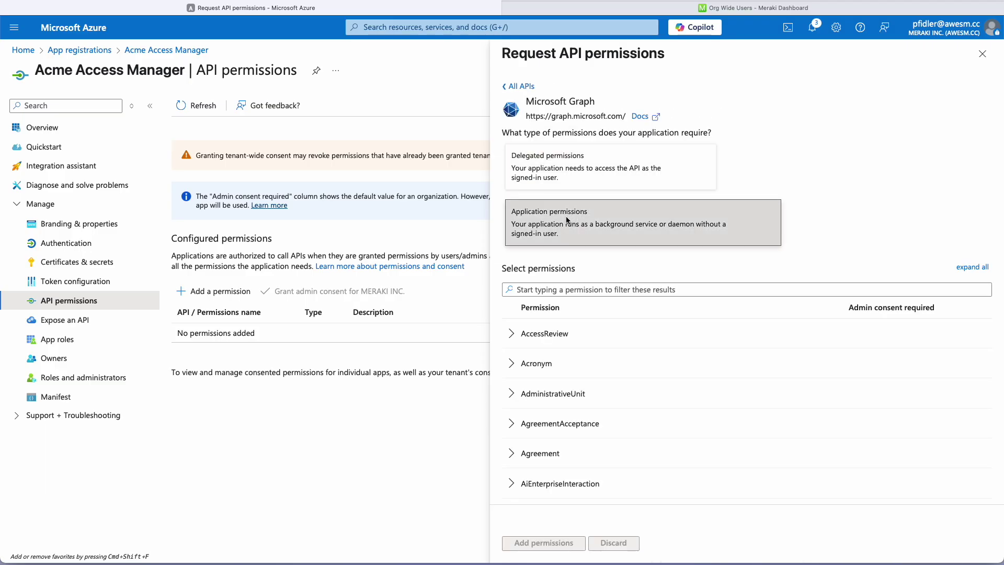
pyautogui.click(537, 294)
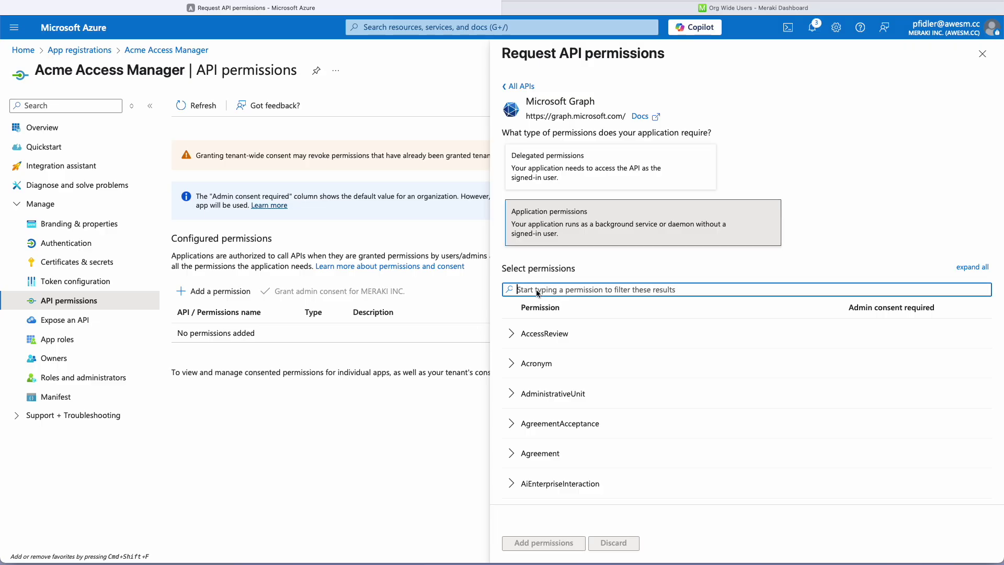
pyautogui.write('direc')
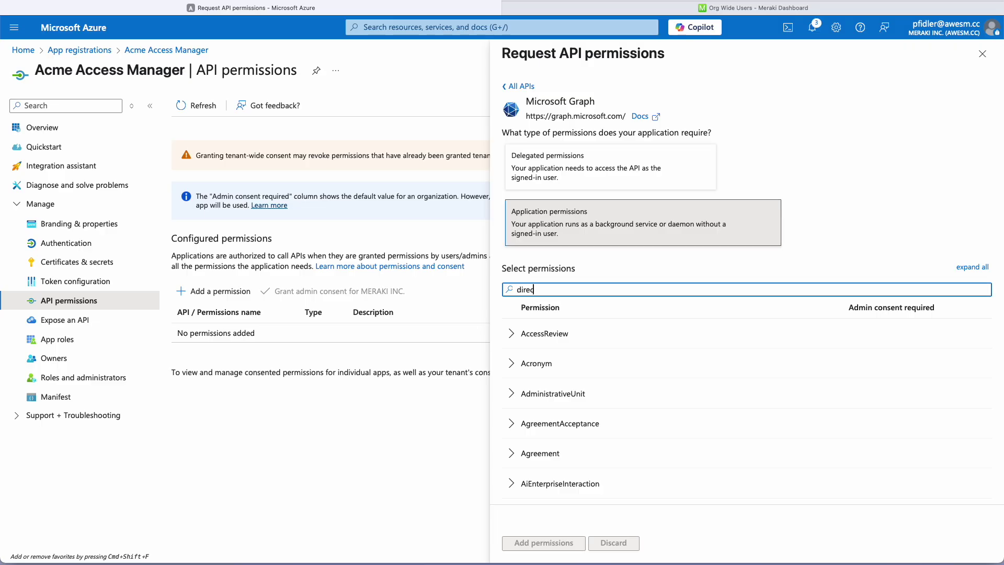
pyautogui.write('tory.read')
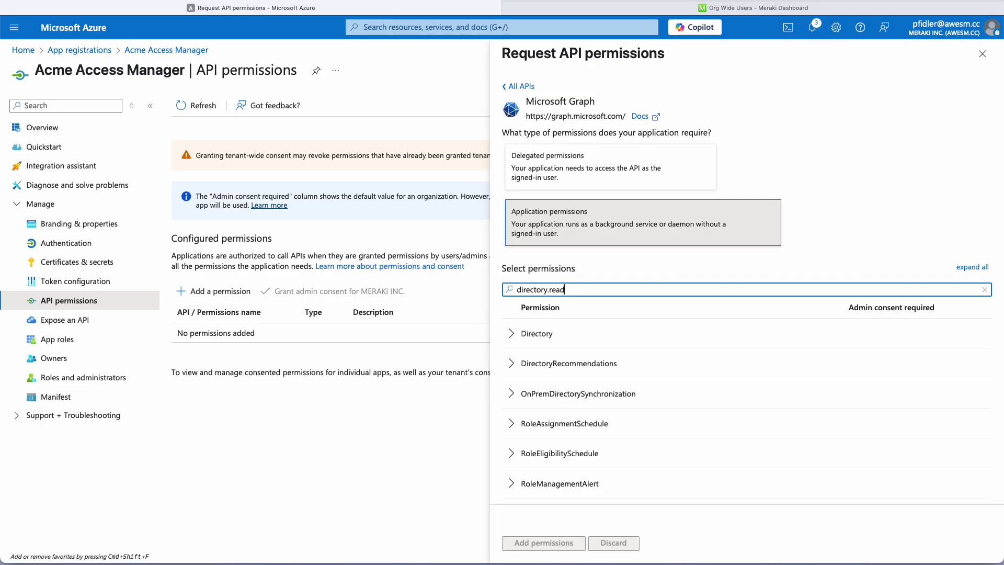
pyautogui.write('.all')
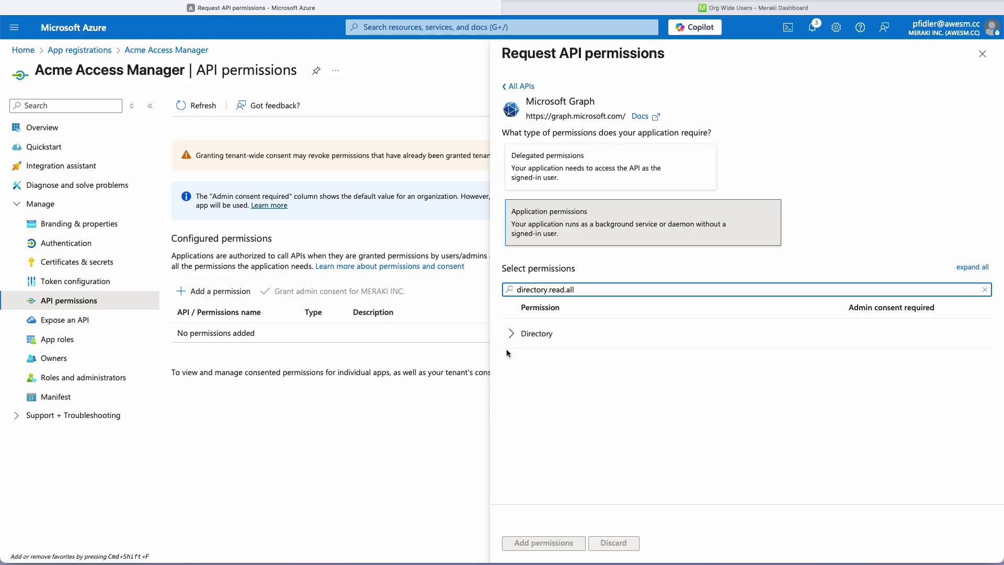
pyautogui.click(510, 335)
pyautogui.click(510, 368)
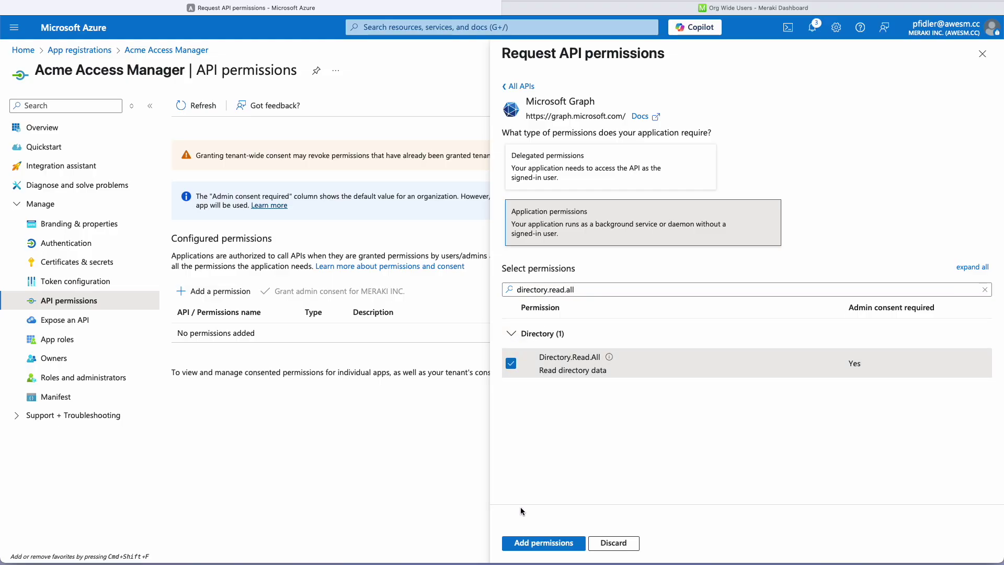
pyautogui.click(540, 543)
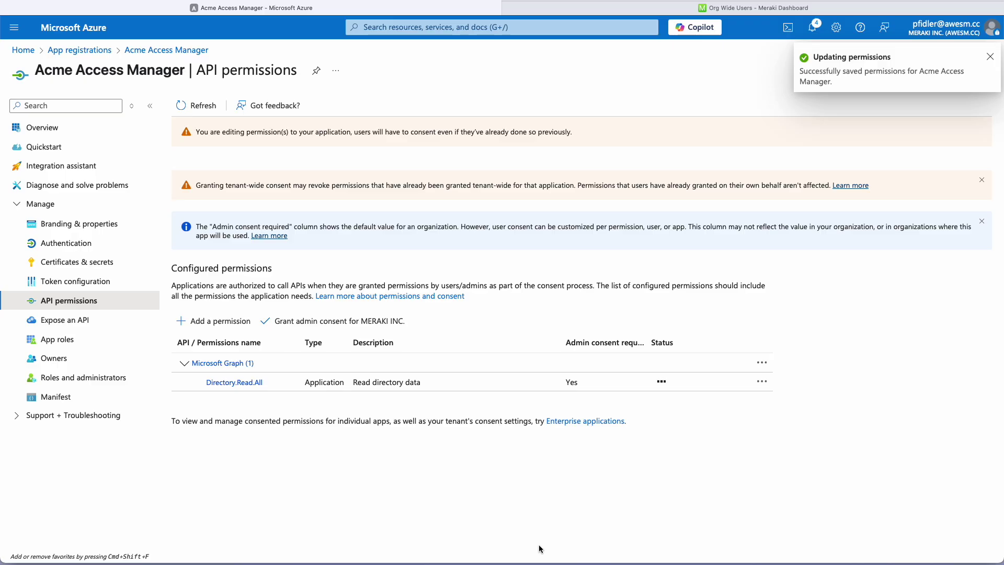
pyautogui.click(210, 322)
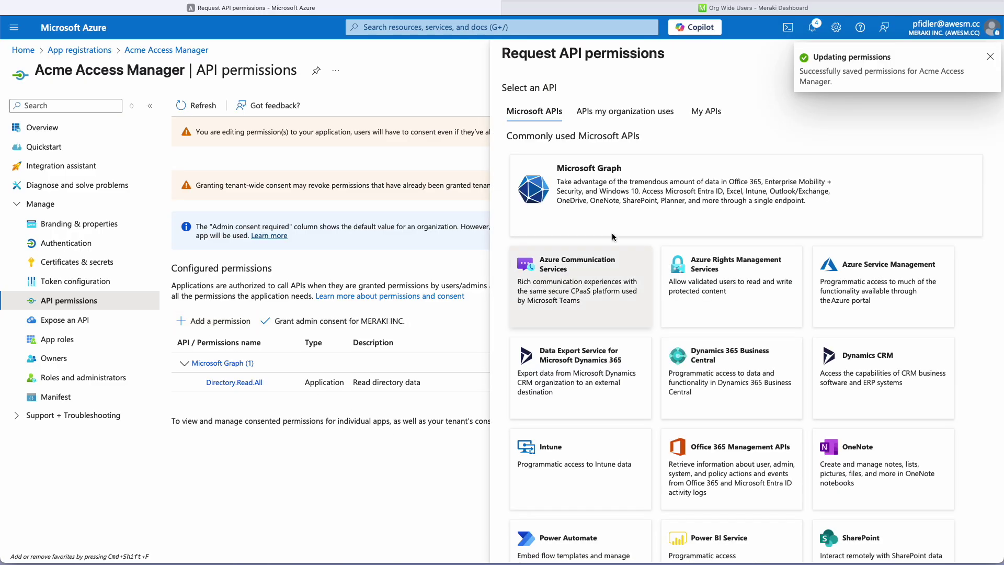
# Add the Microsoft Graph application permission User.Read.All, filtering the list with 'user.re'
pyautogui.click(633, 189)
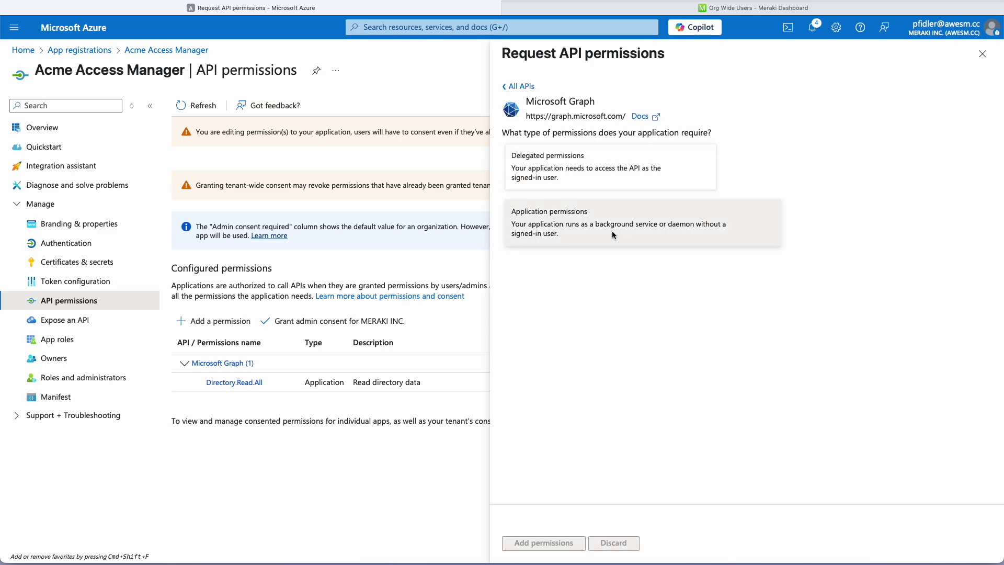
pyautogui.click(576, 222)
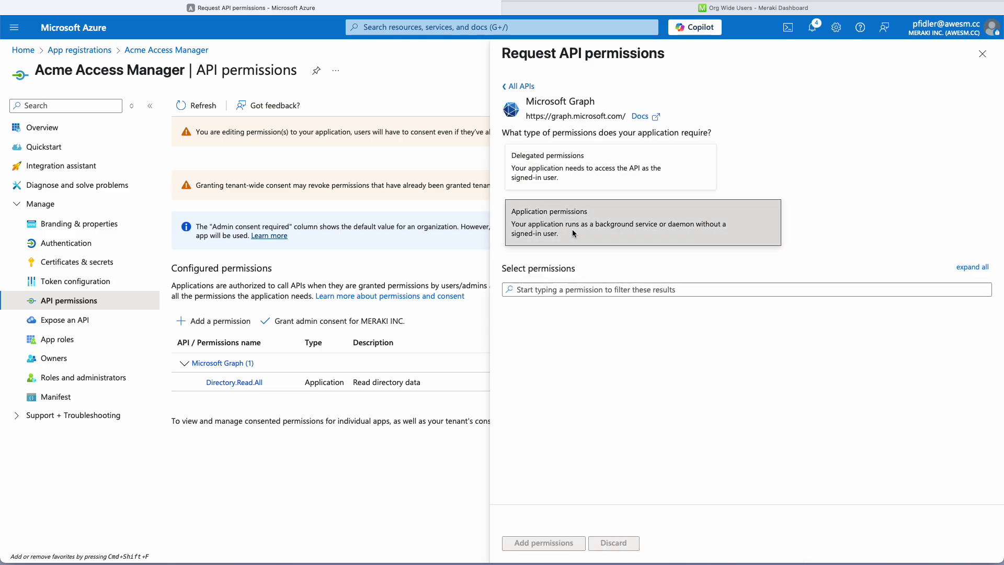
pyautogui.click(541, 292)
pyautogui.write('user.read.all')
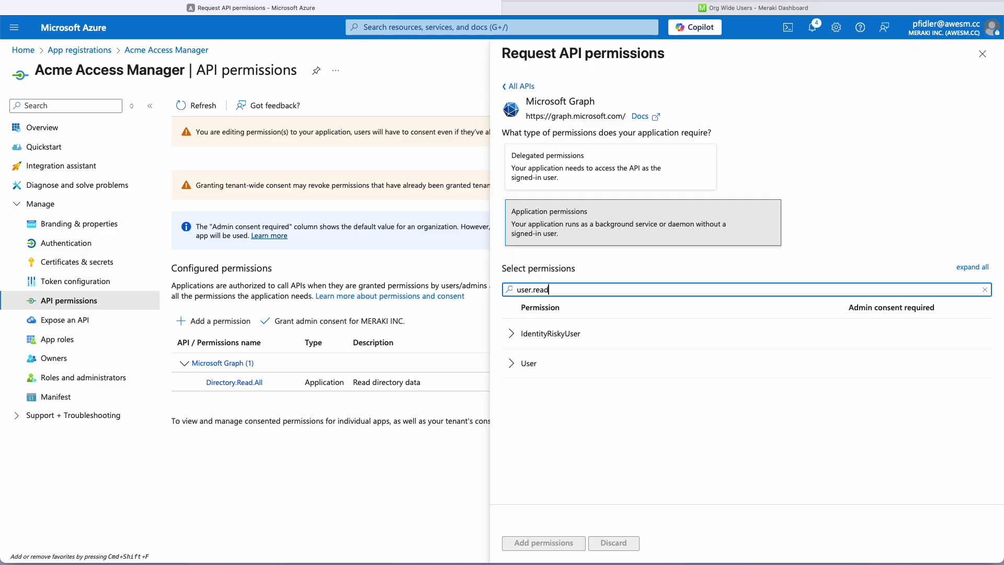
pyautogui.click(514, 363)
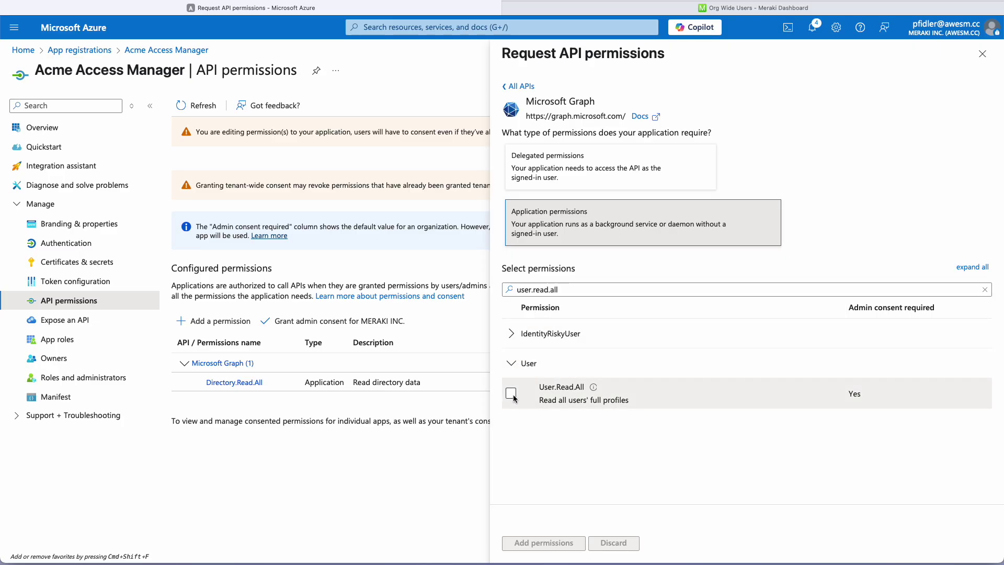
pyautogui.click(512, 393)
pyautogui.click(544, 543)
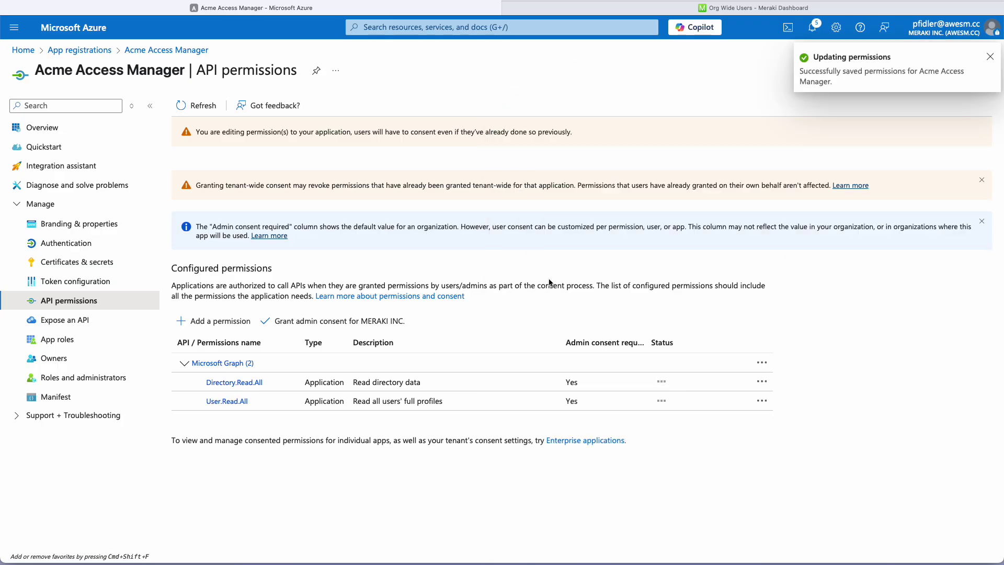
# Add Microsoft Graph delegated permission User.Read, filtering the list with 'user.read'
pyautogui.click(211, 322)
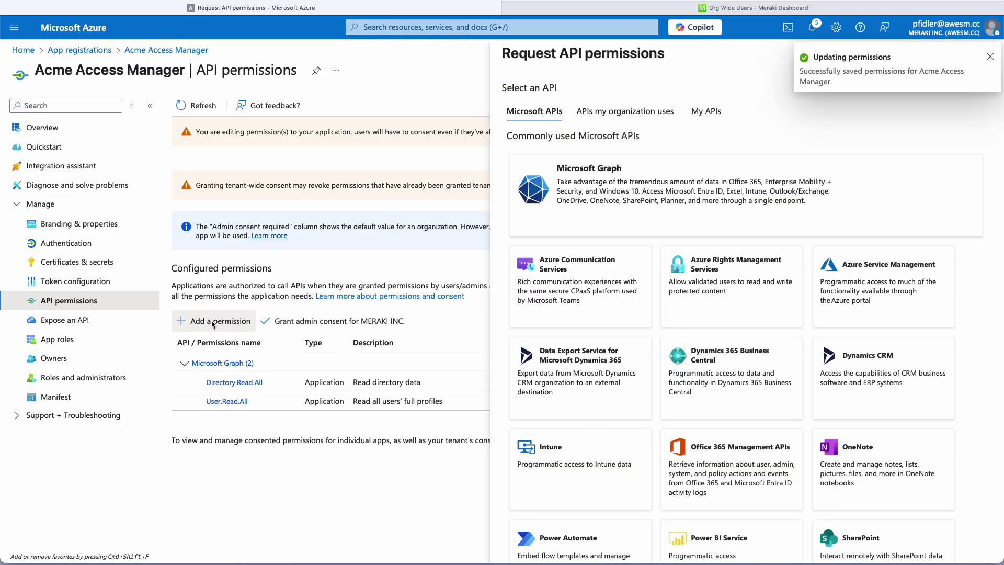
pyautogui.click(602, 193)
pyautogui.click(575, 168)
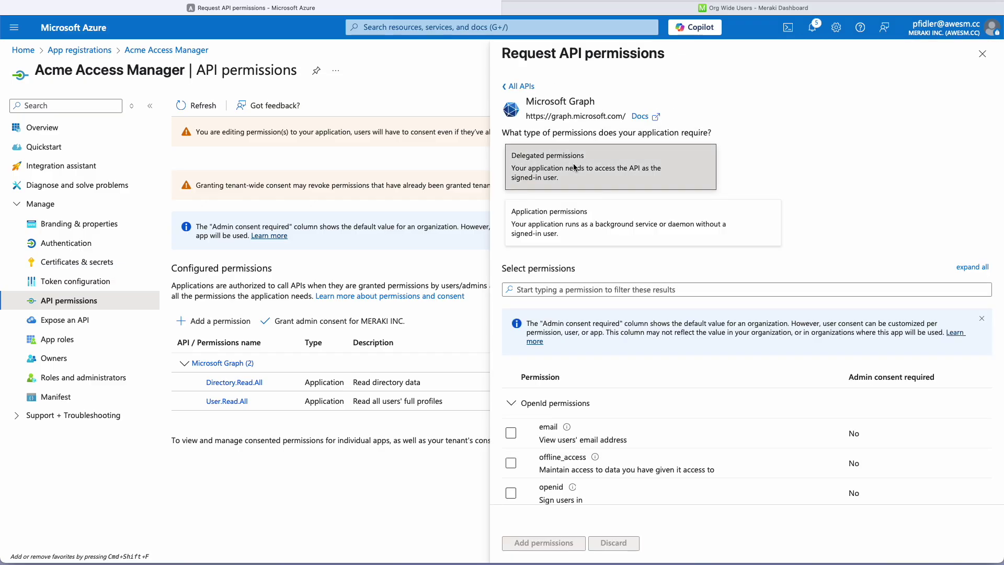
pyautogui.click(532, 291)
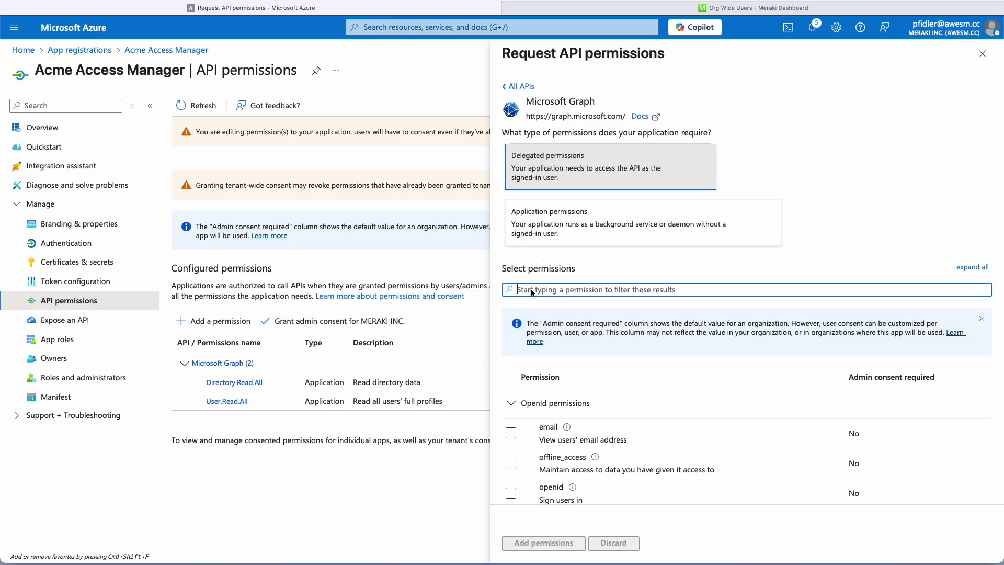
pyautogui.write('user')
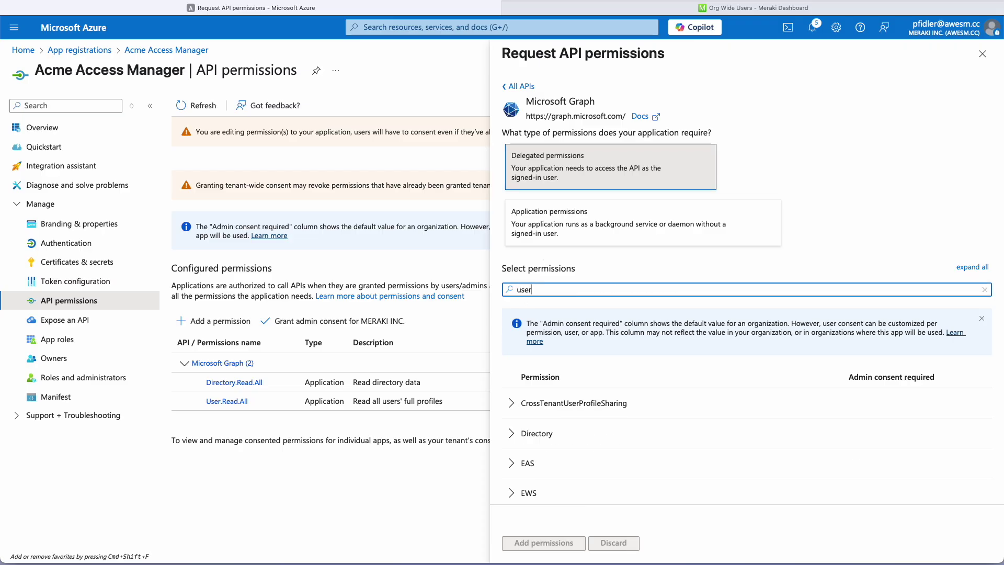
pyautogui.write('.read')
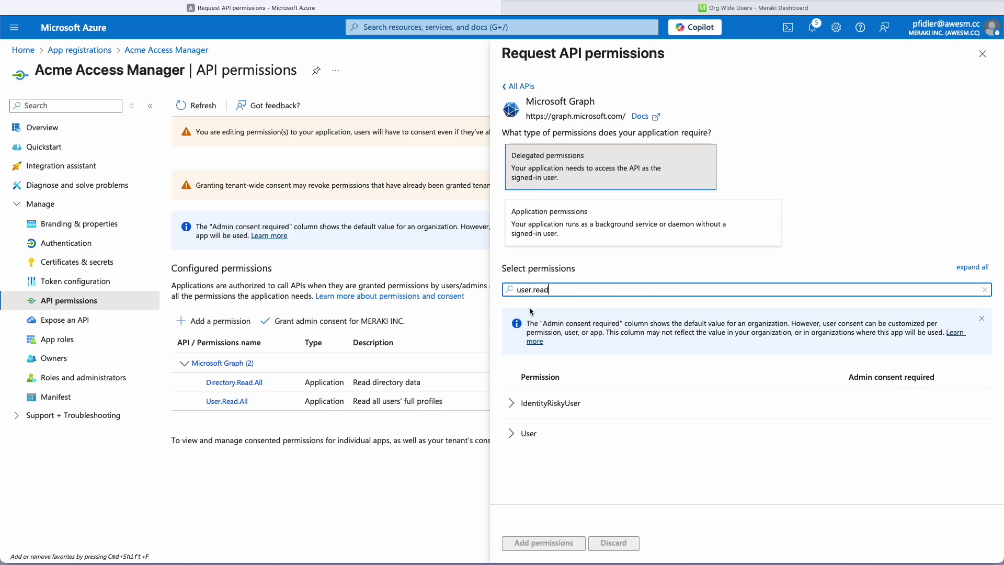
pyautogui.click(513, 434)
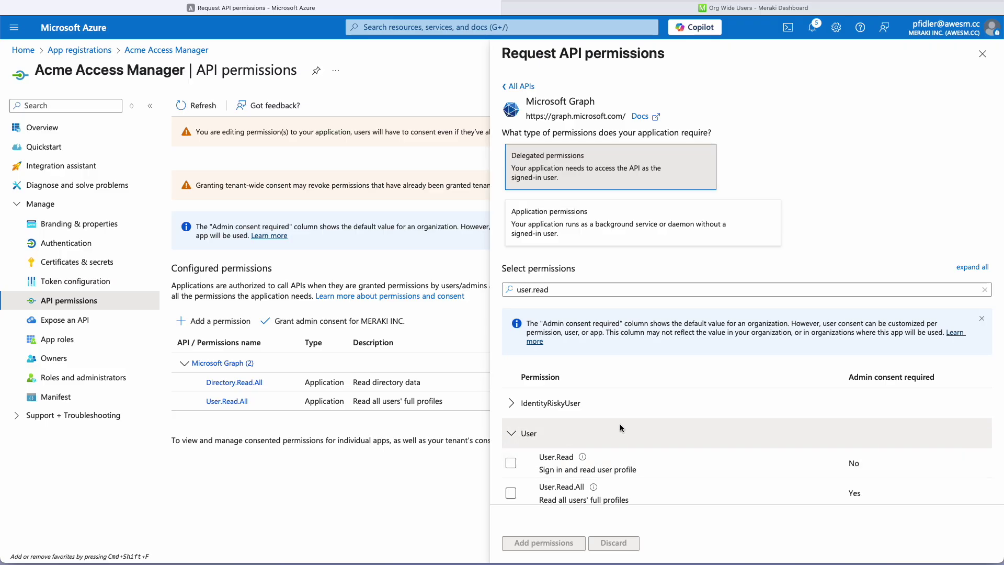
pyautogui.scroll(-1, 585, 428)
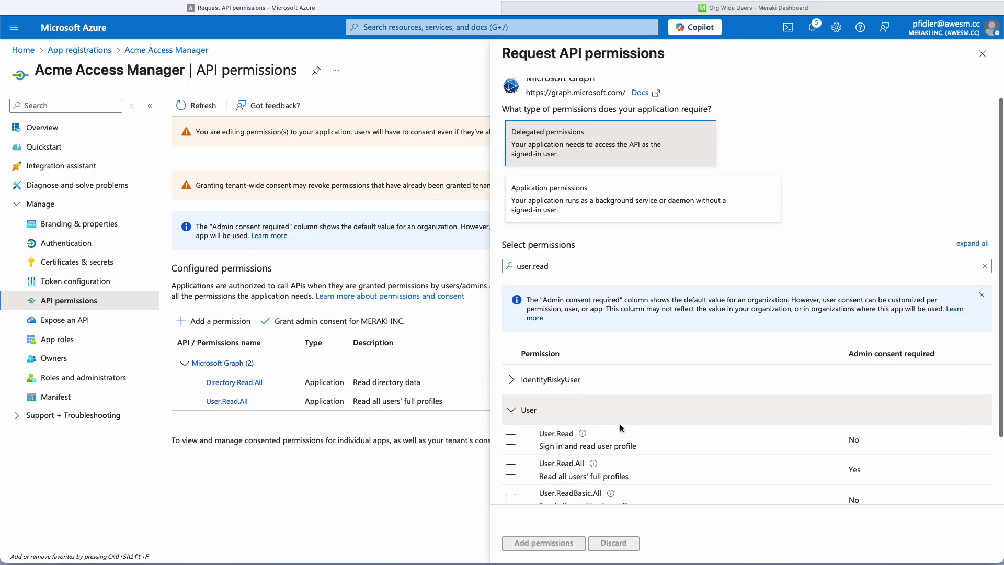
pyautogui.click(512, 441)
pyautogui.click(540, 545)
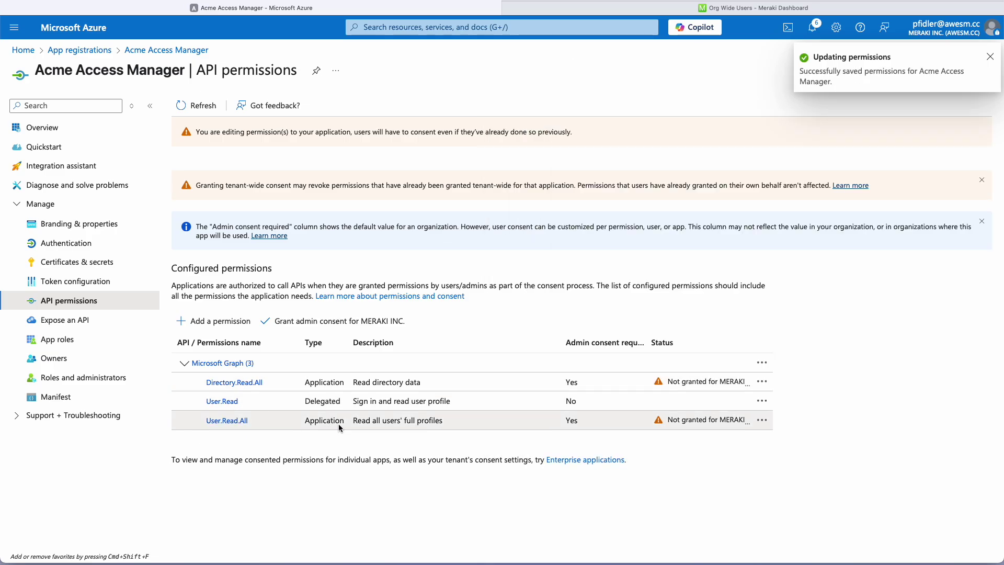
# Grant and confirm admin consent for MERAKI INC. on the three Microsoft Graph permissions
pyautogui.click(357, 323)
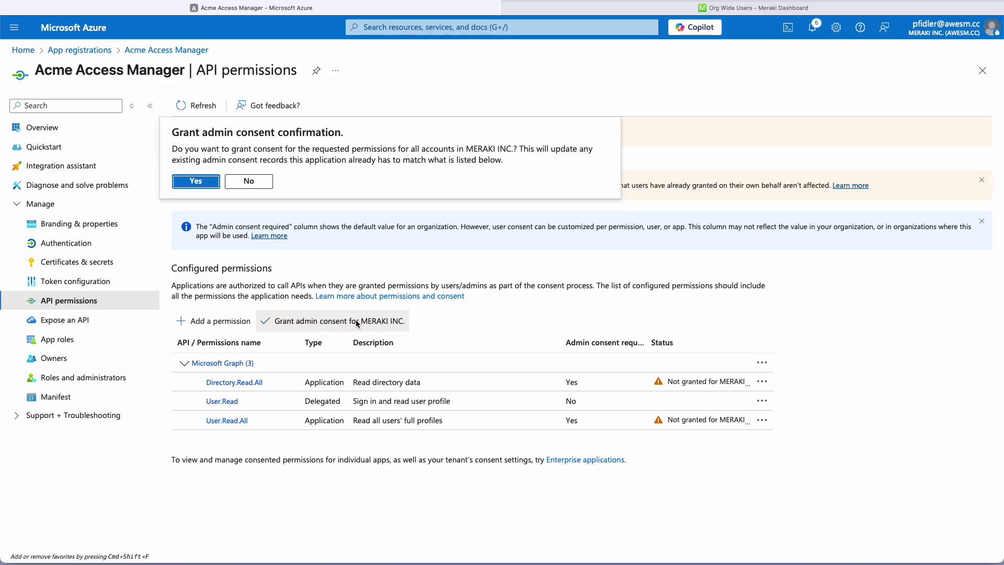
pyautogui.click(202, 185)
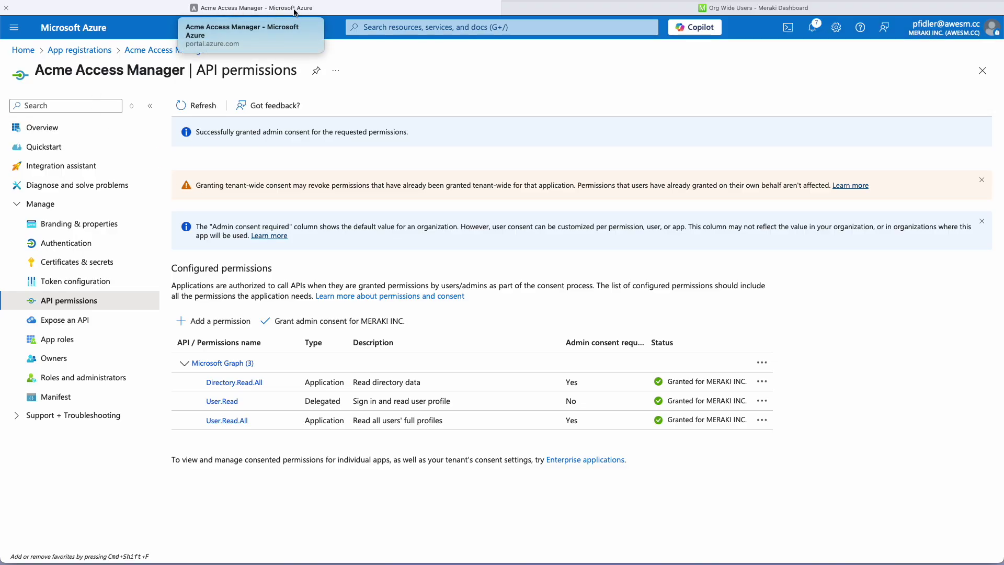
# Back in Meraki Dashboard, test the Entra ID connection and confirm it is valid
pyautogui.click(610, 8)
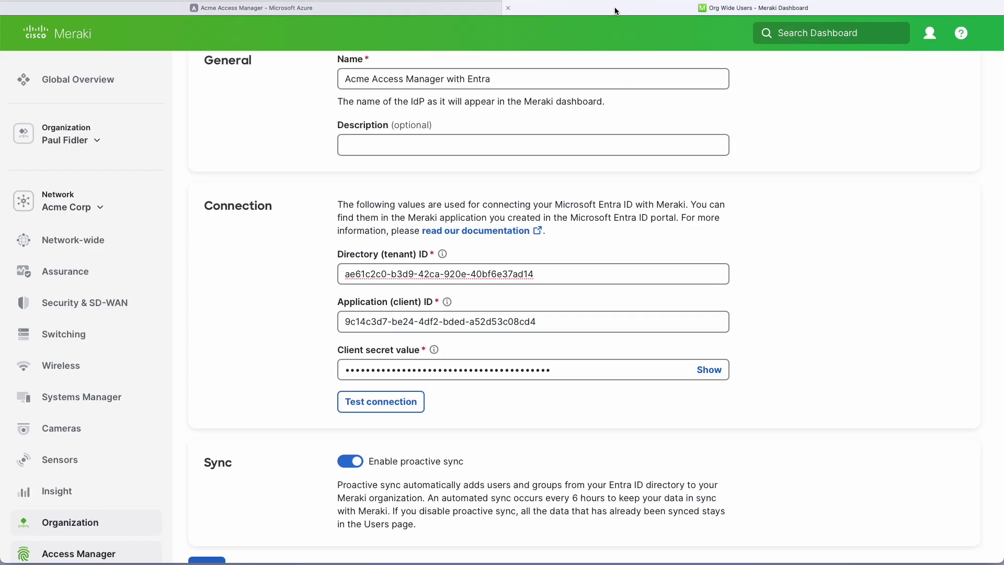
pyautogui.click(394, 404)
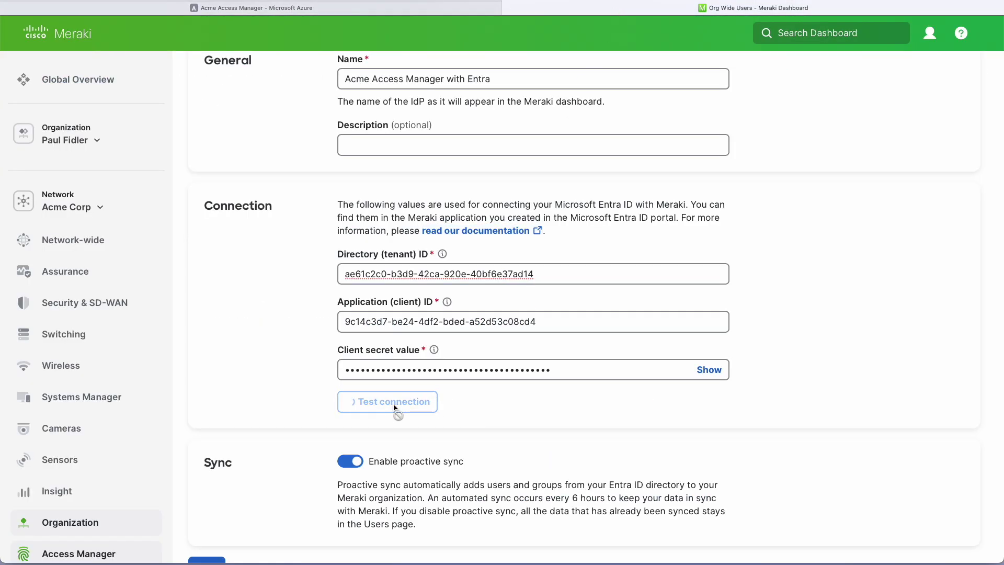
pyautogui.click(723, 155)
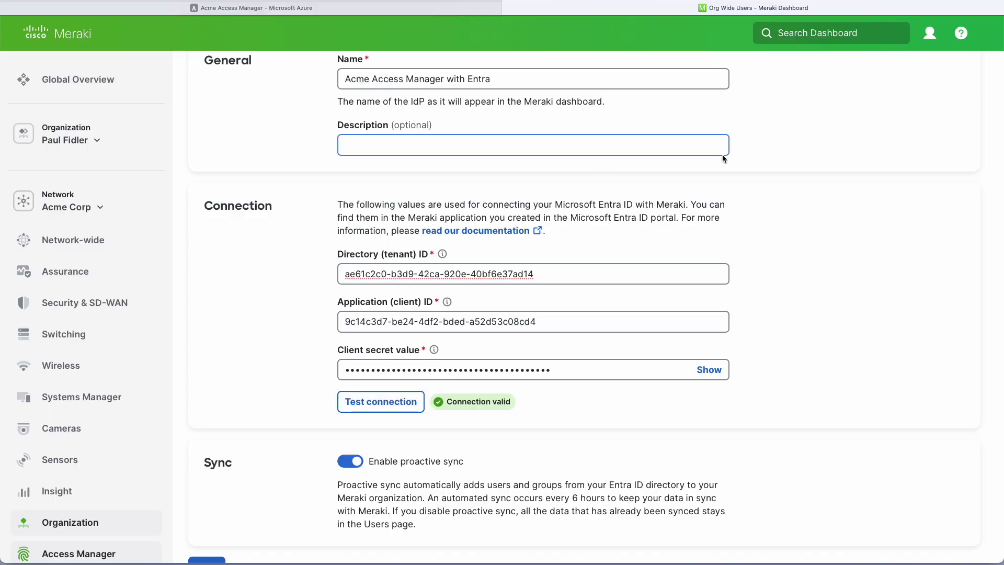
# Save the Acme Access Manager Entra integration, declining the browser's save-password prompt
pyautogui.scroll(-4, 723, 154)
pyautogui.click(208, 402)
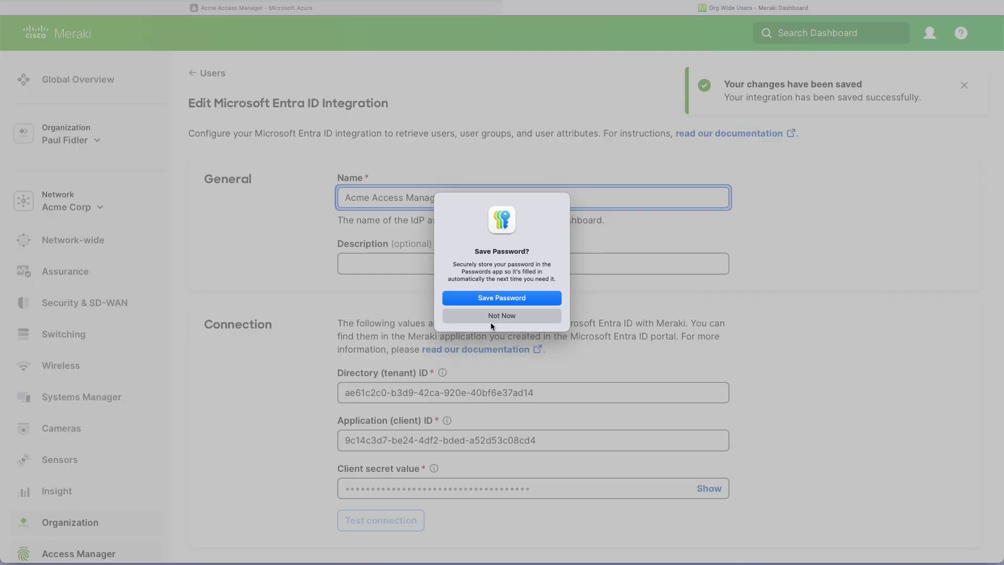
pyautogui.click(490, 316)
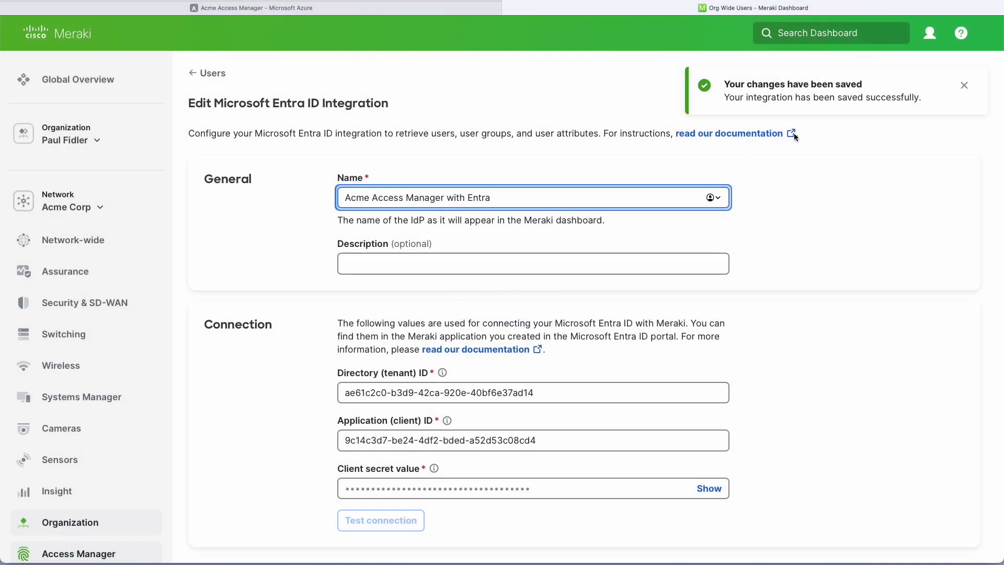